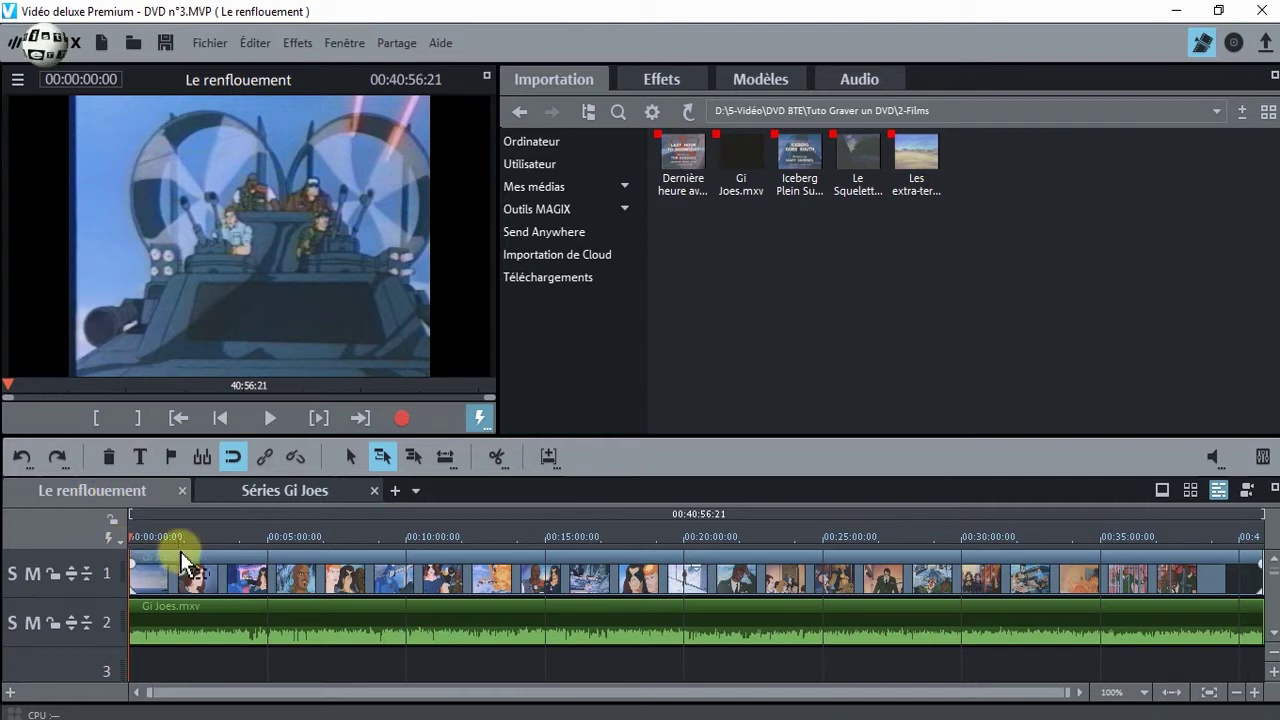
- Look over the clips in the timelines of the Le renflouement and Séries Gi Joes films
click(180, 551)
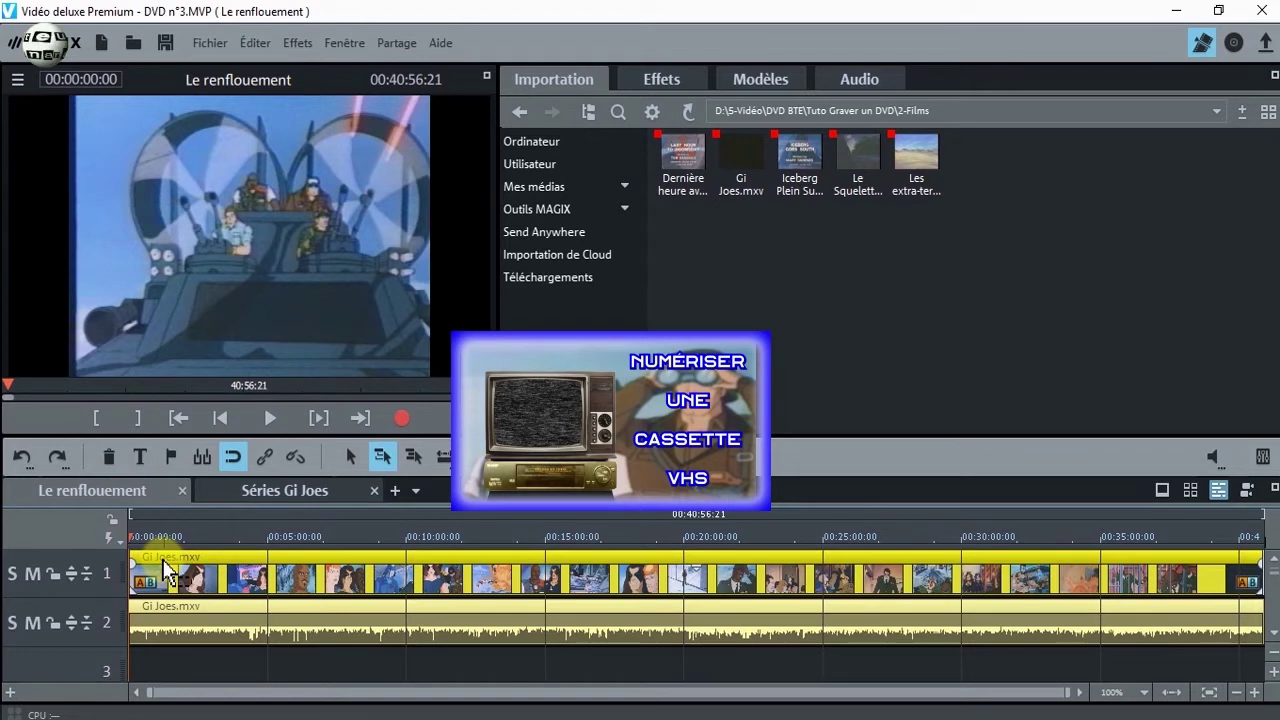
drag(160, 573, 926, 530)
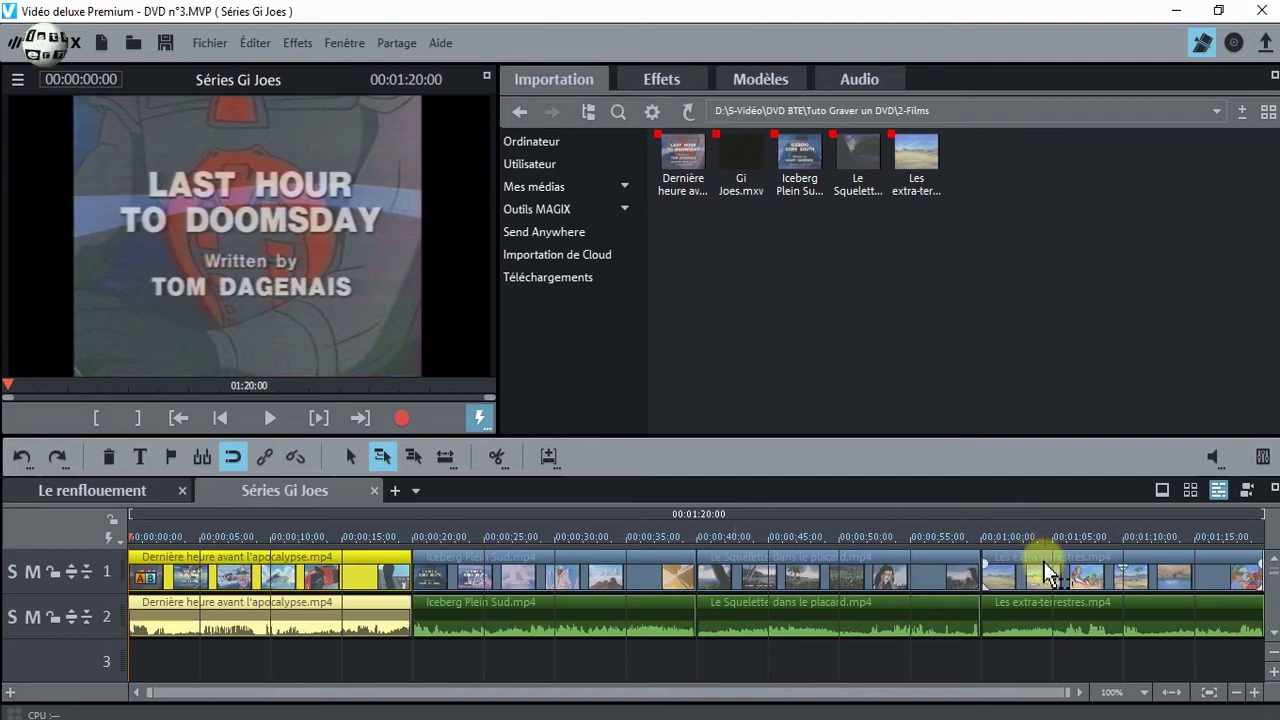
drag(1045, 574, 263, 584)
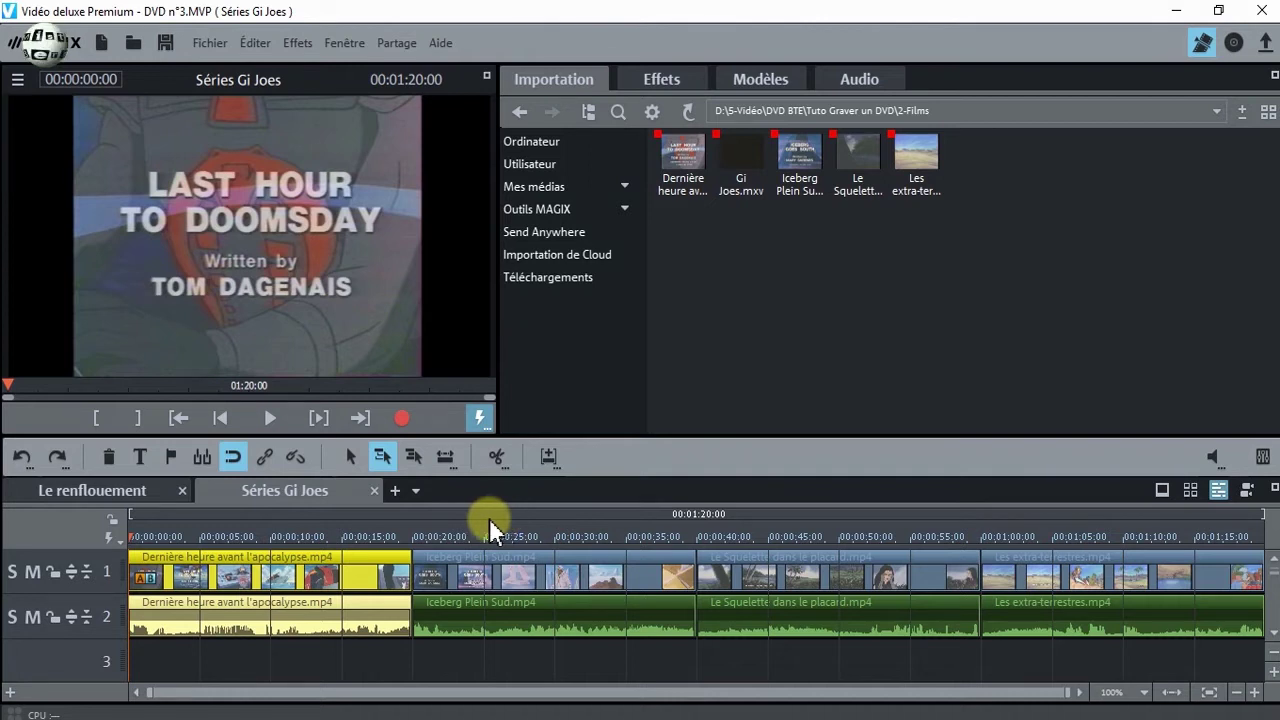
- In the Le renflouement film, place a marker at 00:03:57:24
click(123, 493)
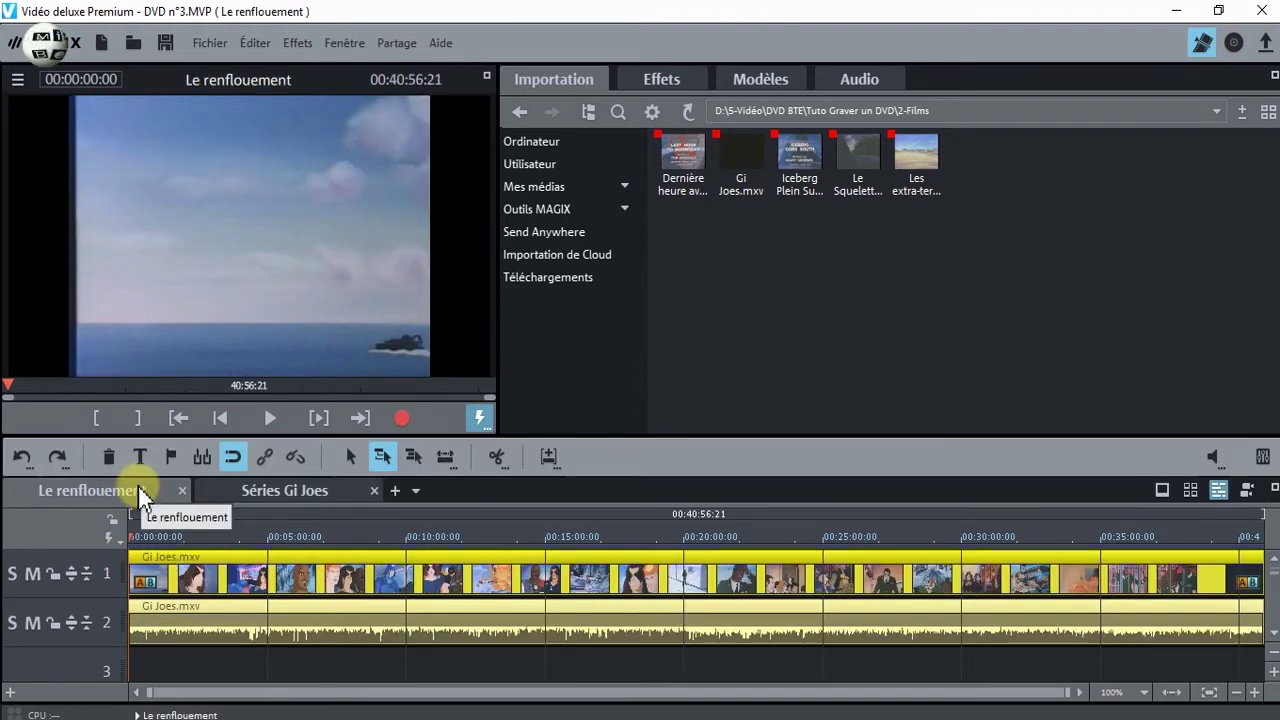
click(238, 536)
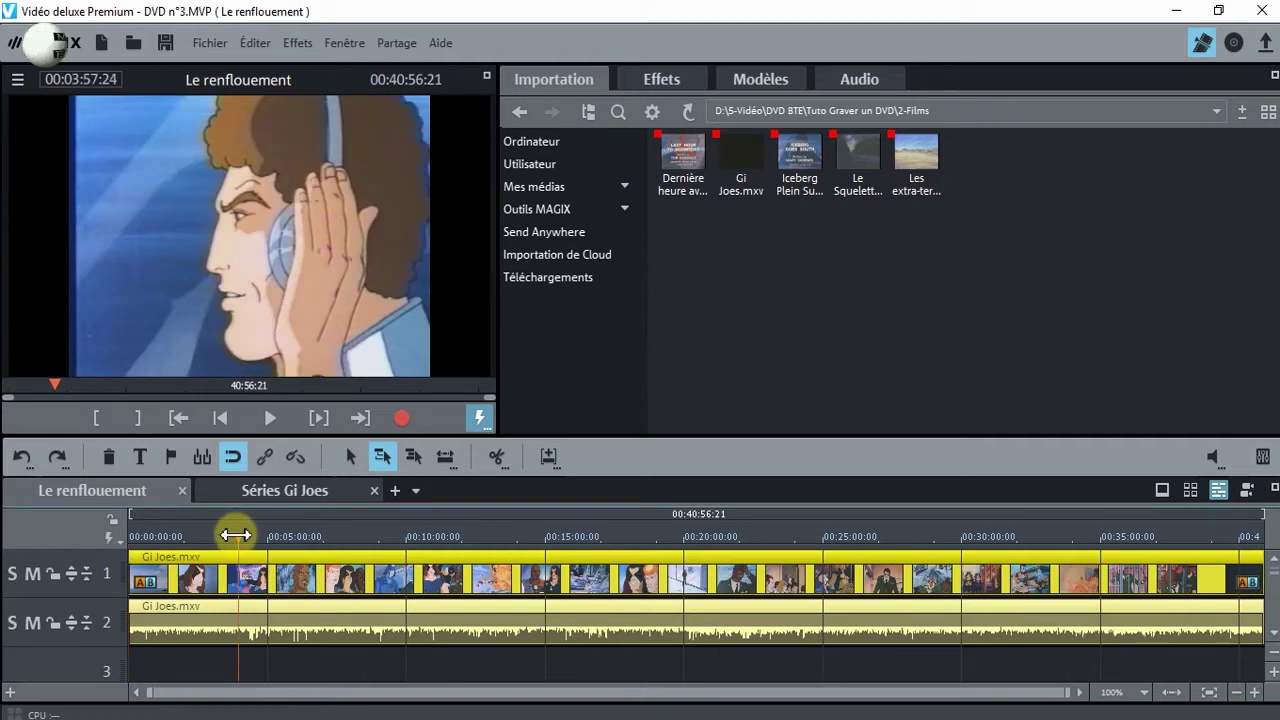
click(172, 458)
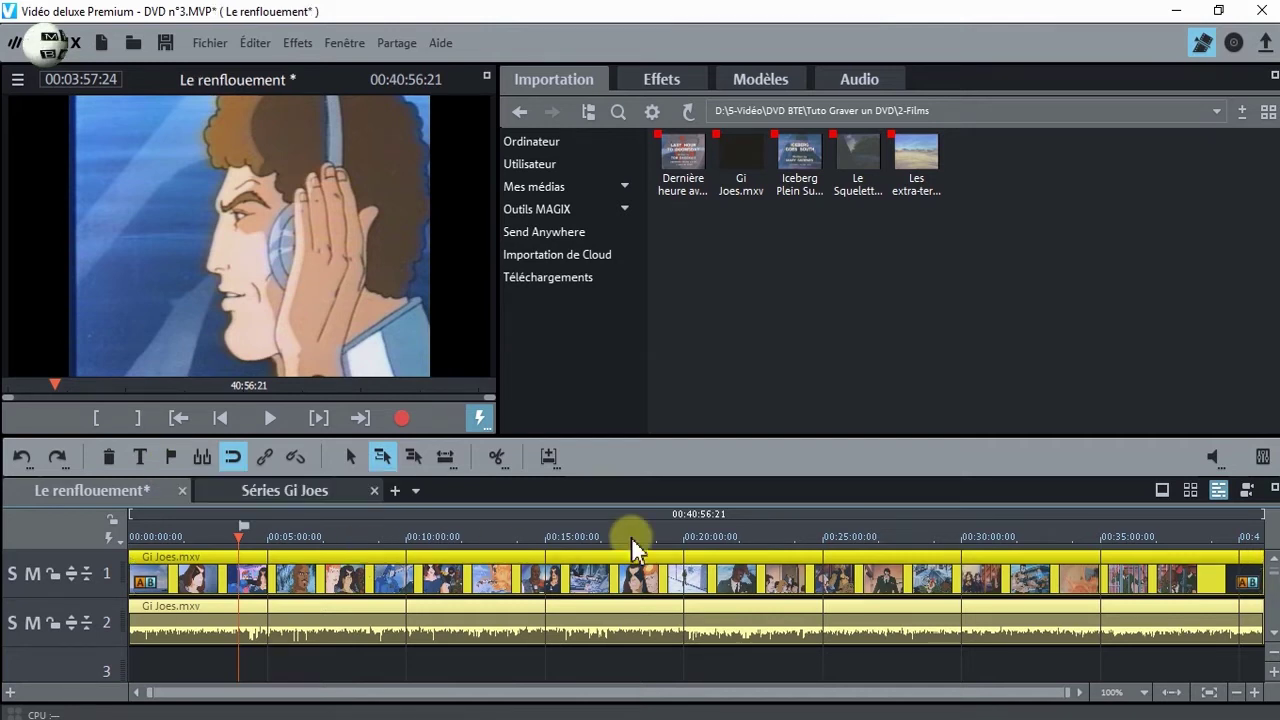
click(631, 537)
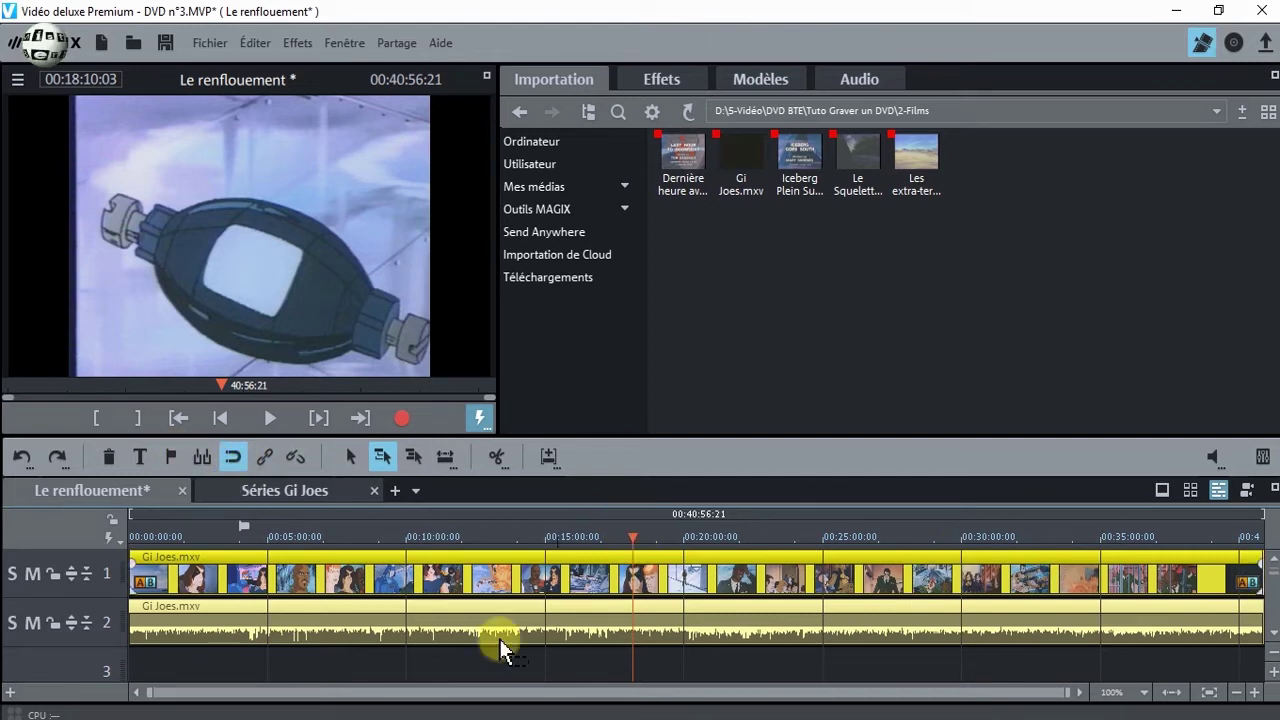
- Rename the marker at 00:03:57:24 as 1
right_click(241, 524)
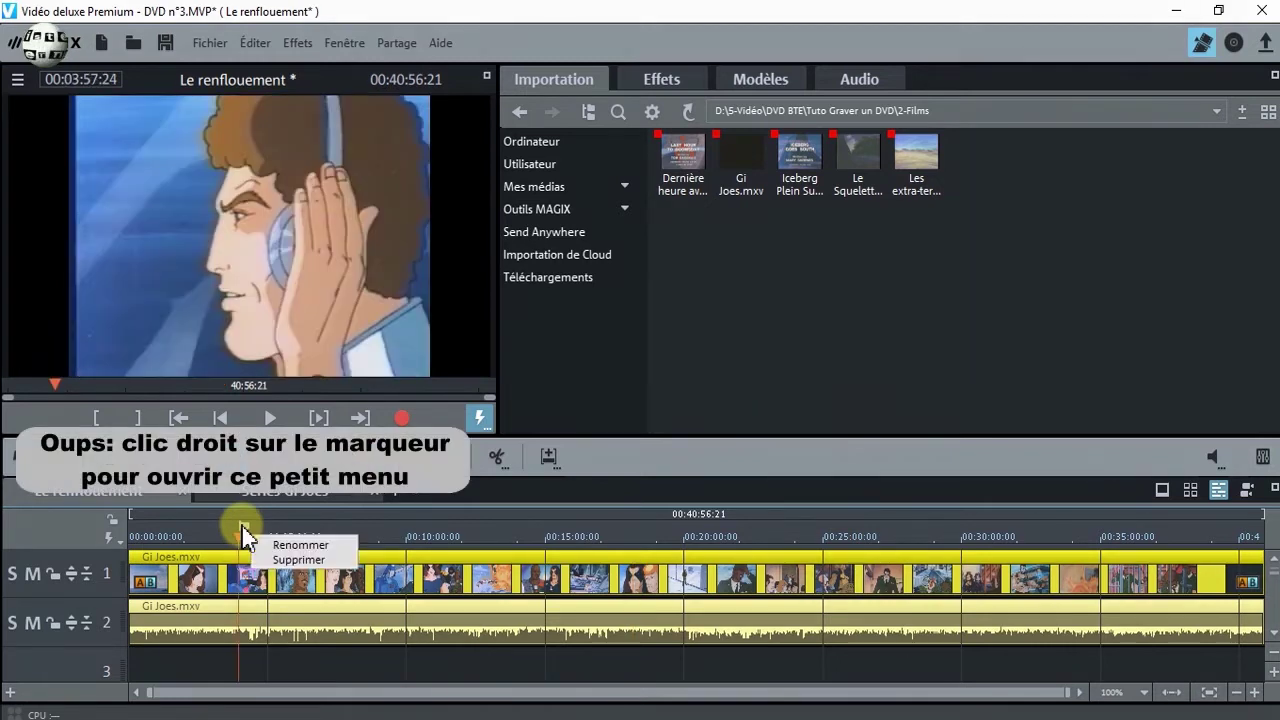
click(295, 545)
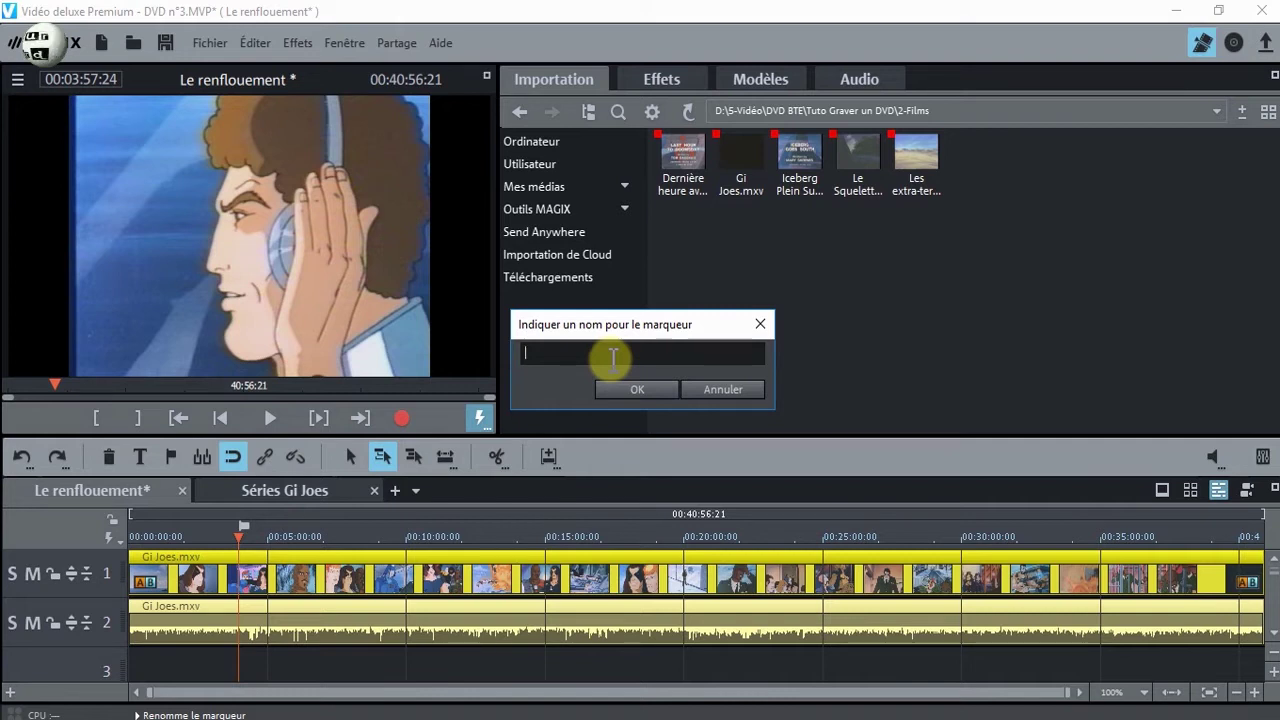
text(1)
click(630, 389)
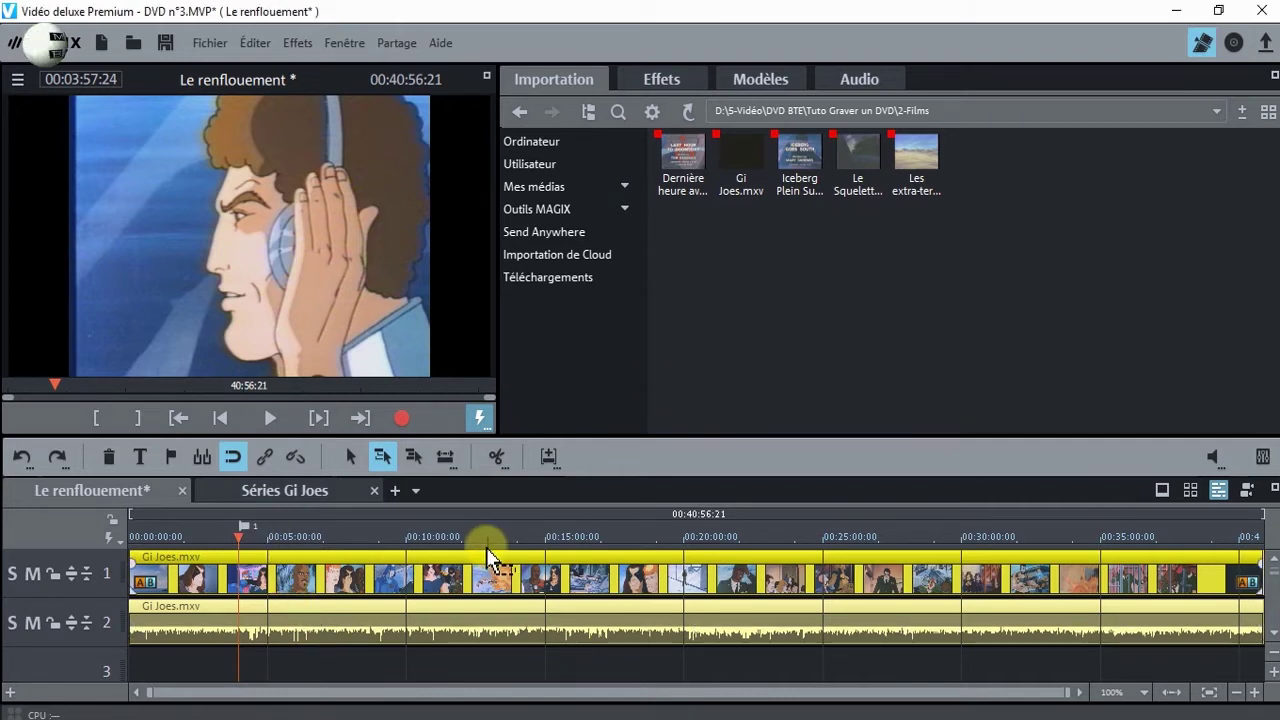
- Delete marker 1 from the Le renflouement timeline and return the playhead to the start of the film
right_click(243, 535)
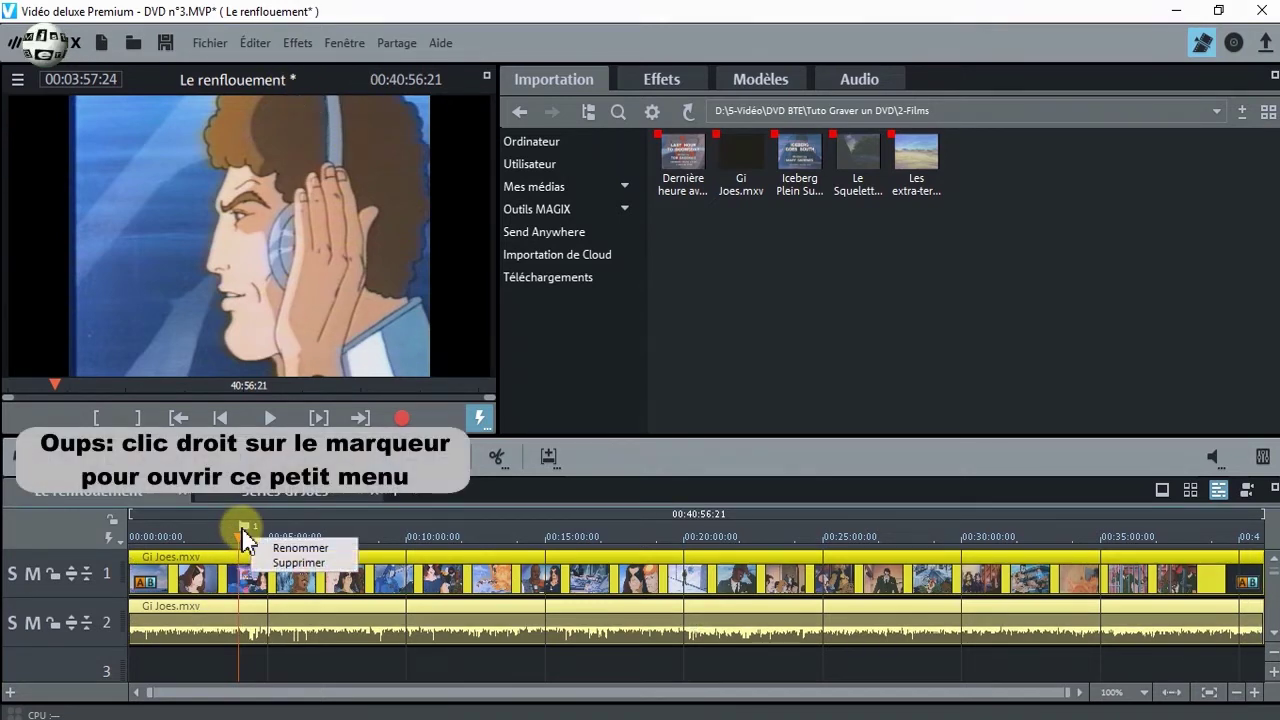
click(265, 560)
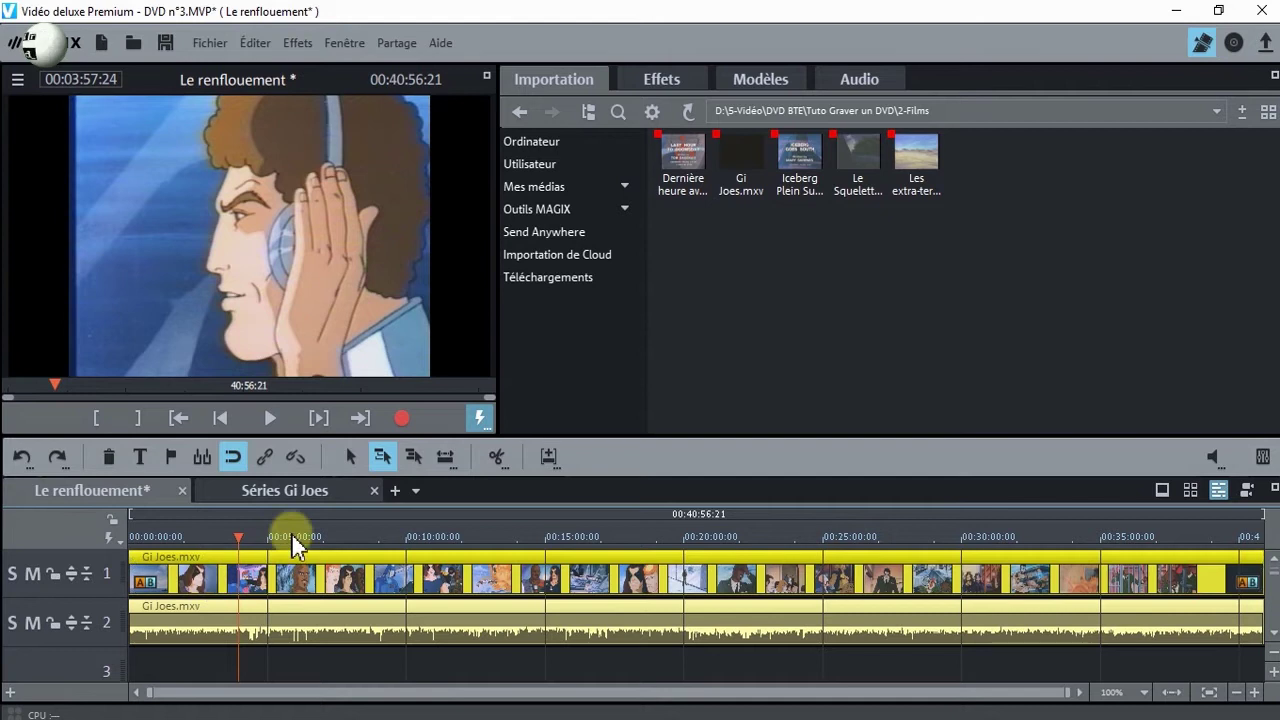
click(220, 418)
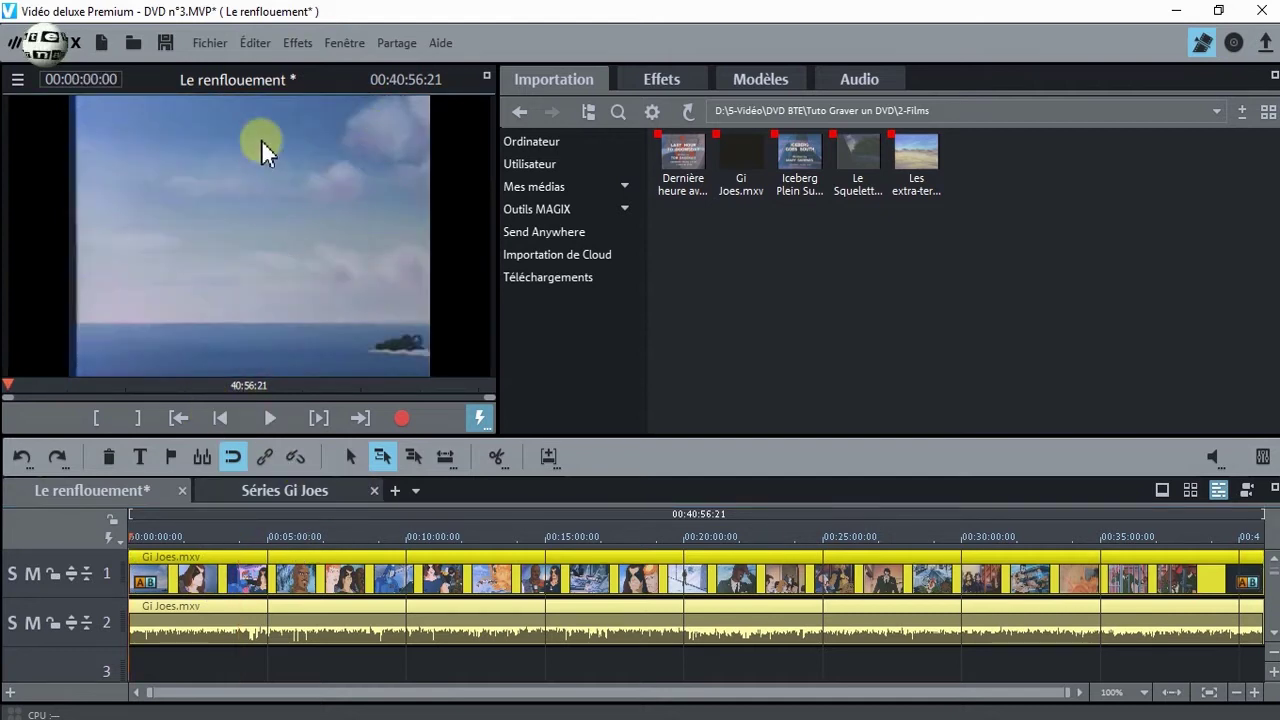
click(255, 43)
mouse_move(302, 489)
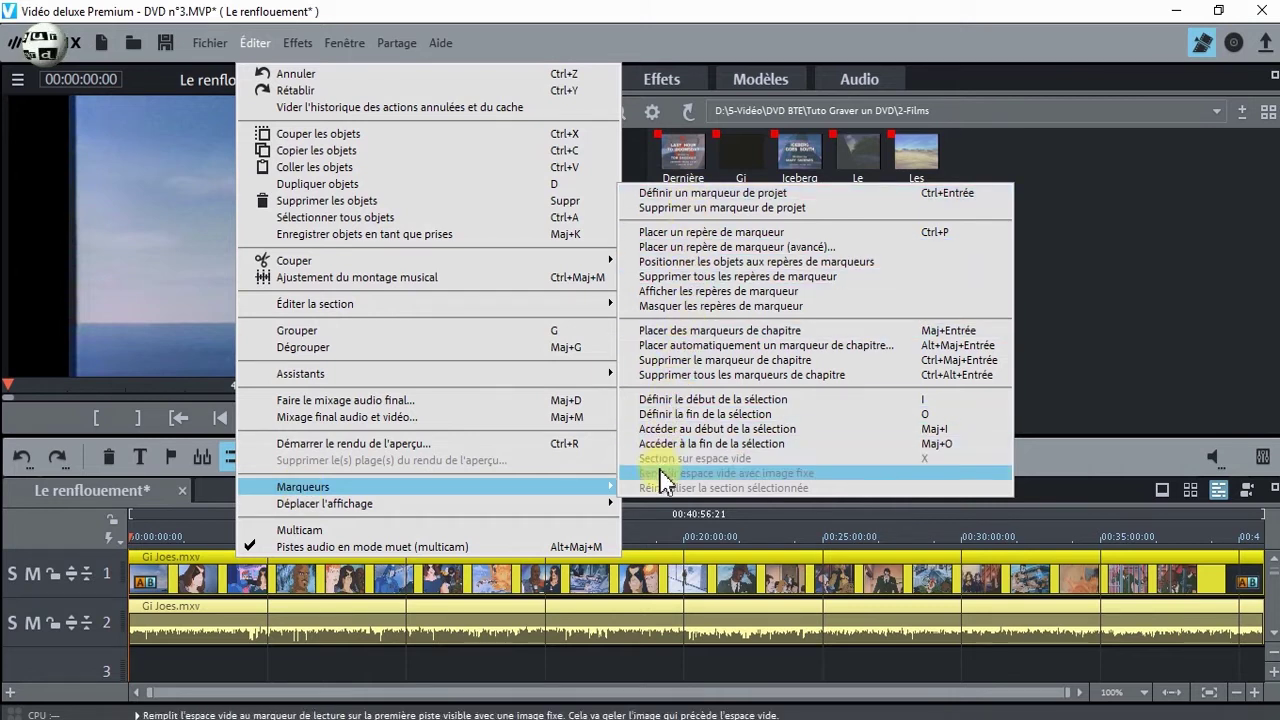
click(216, 531)
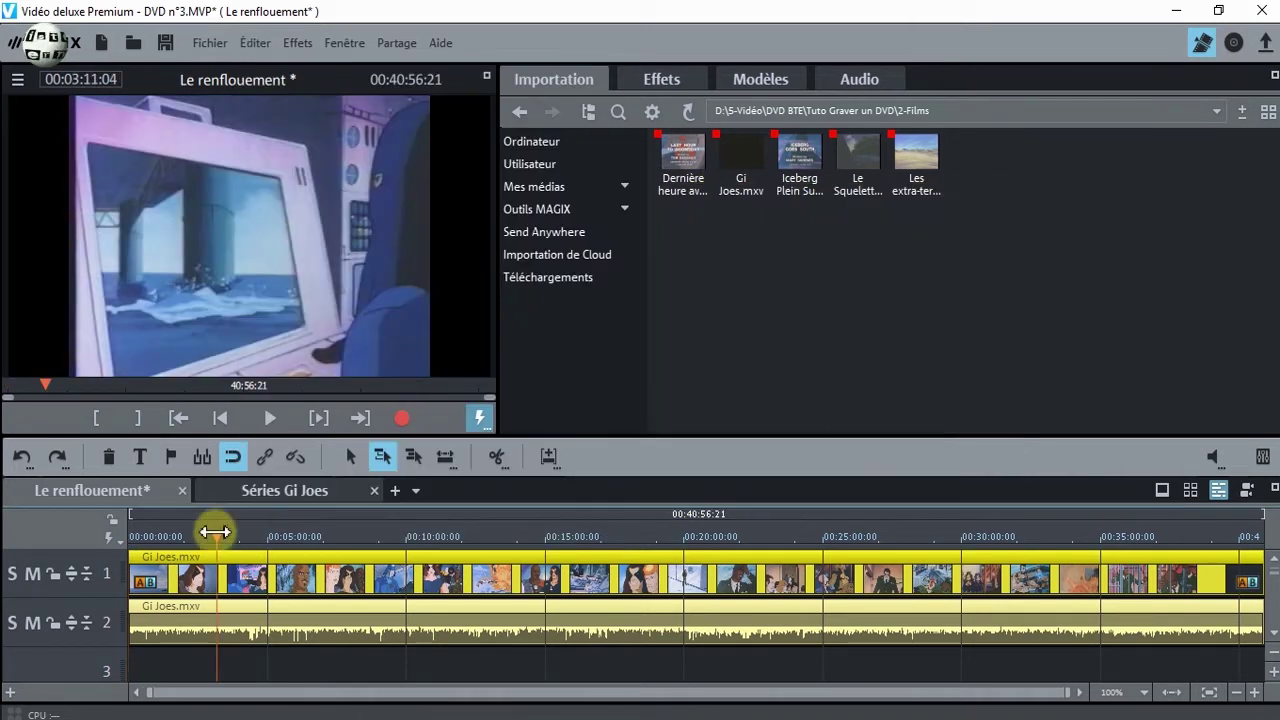
right_click(332, 535)
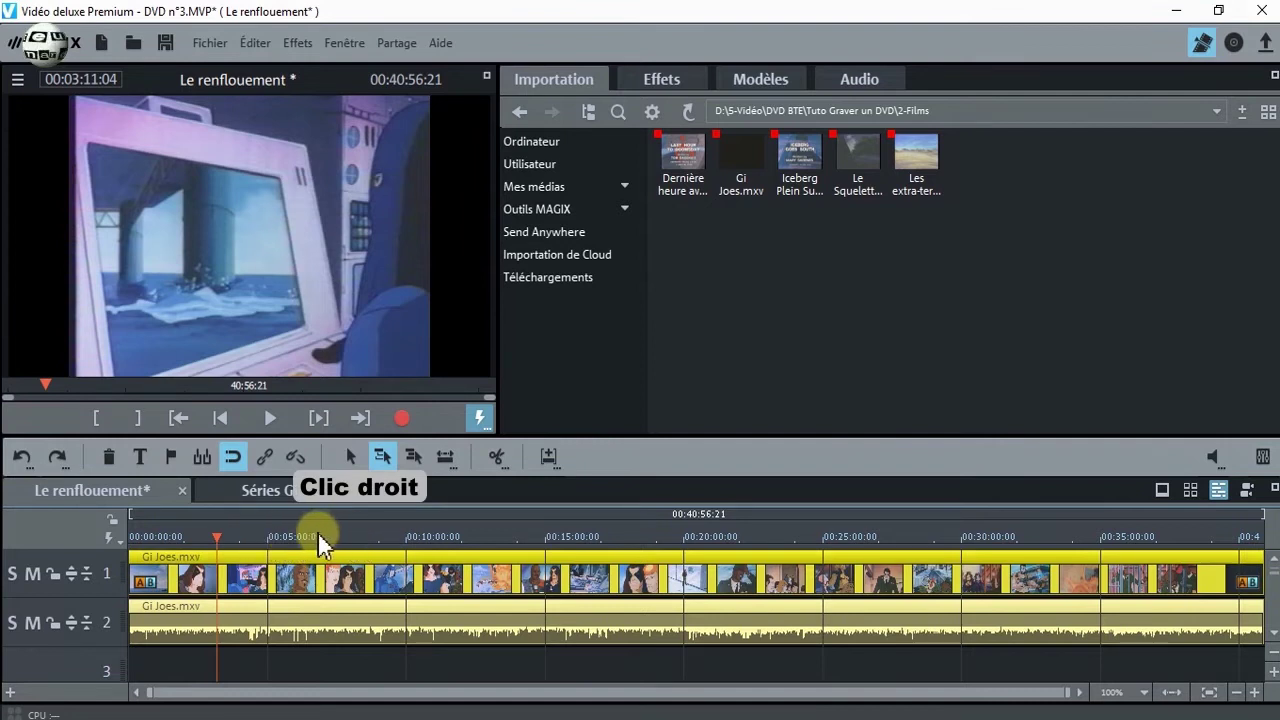
right_click(347, 532)
mouse_move(409, 347)
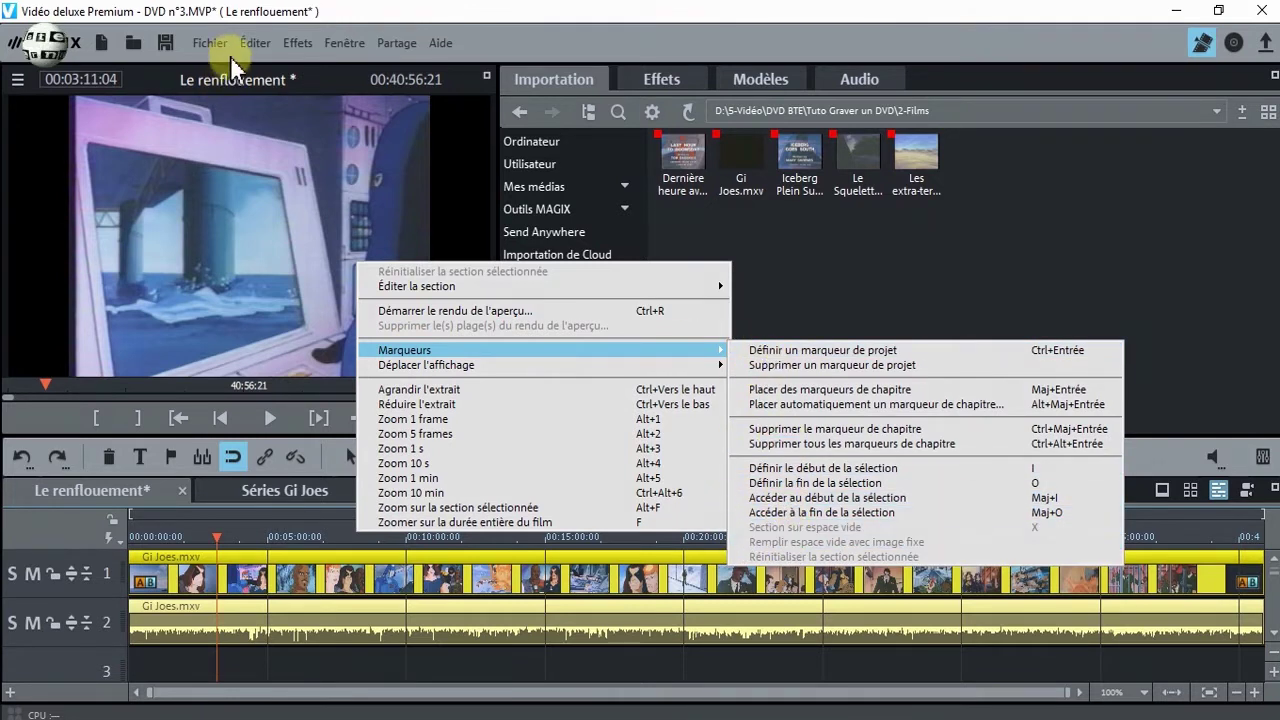
- Automatically create unnamed chapter markers in Le renflouement at a preset interval of 5 minutes
click(255, 43)
mouse_move(300, 487)
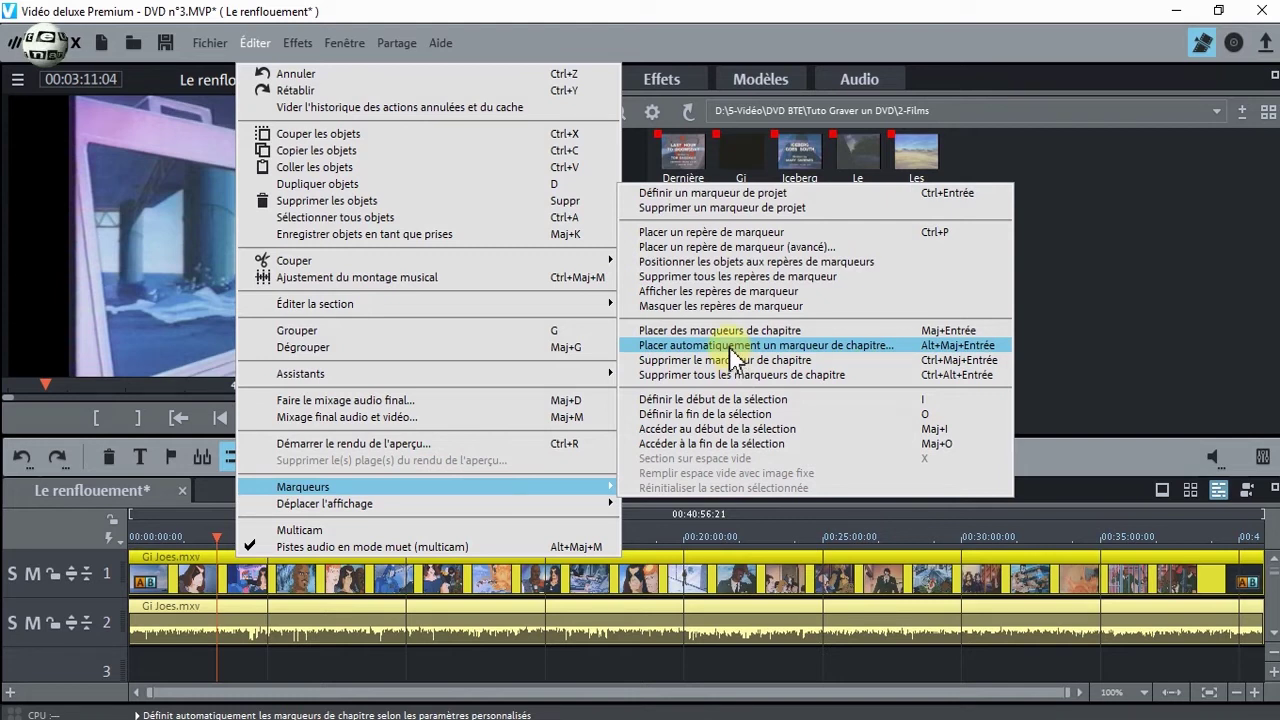
click(731, 347)
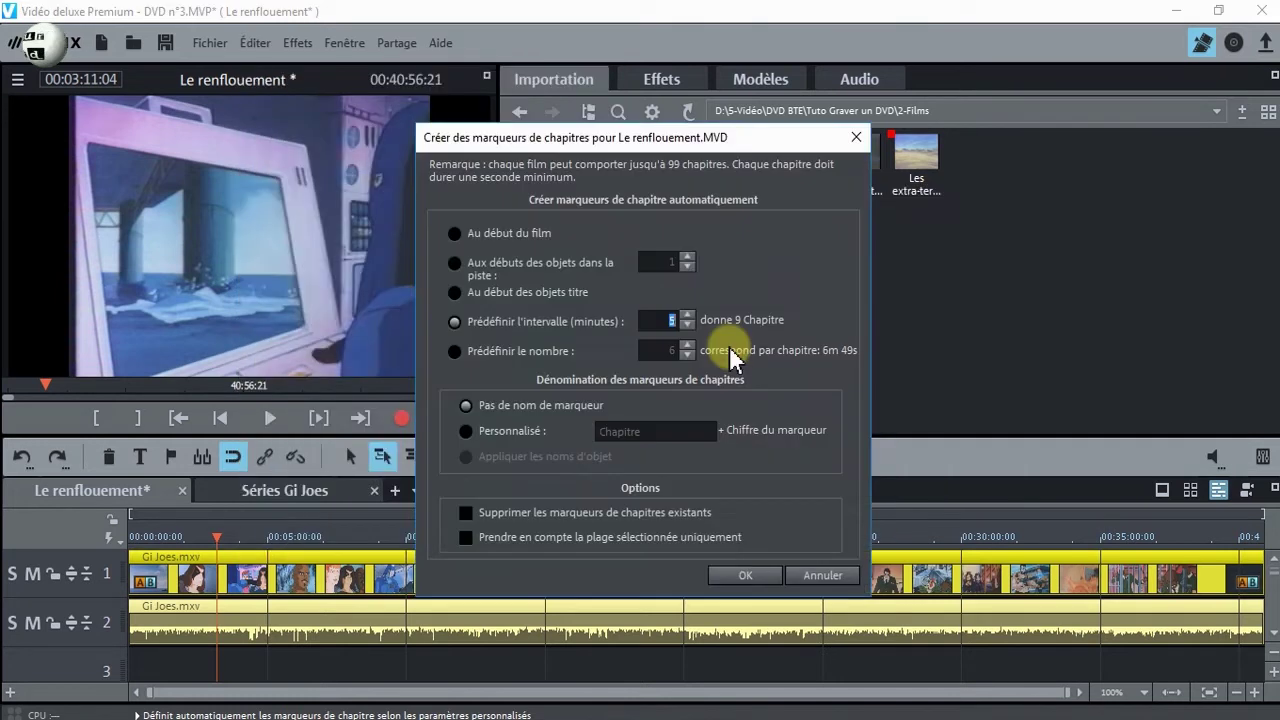
click(459, 232)
drag(569, 151, 509, 141)
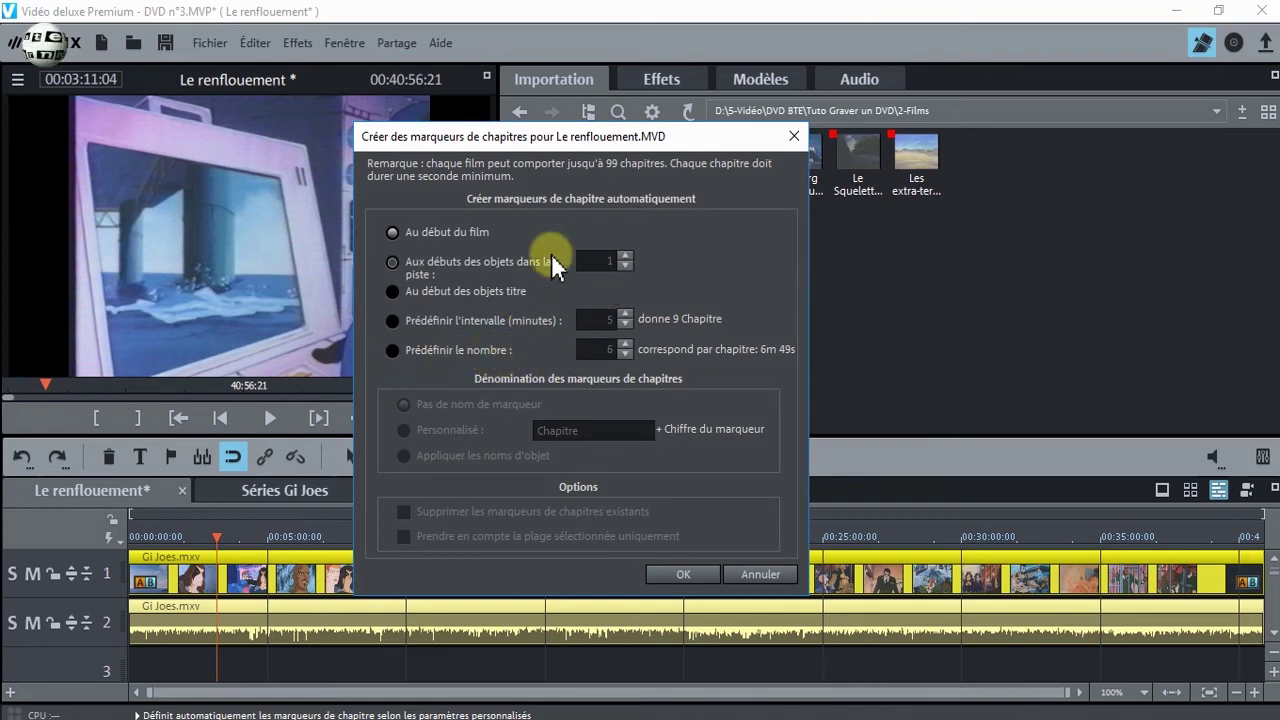
click(392, 321)
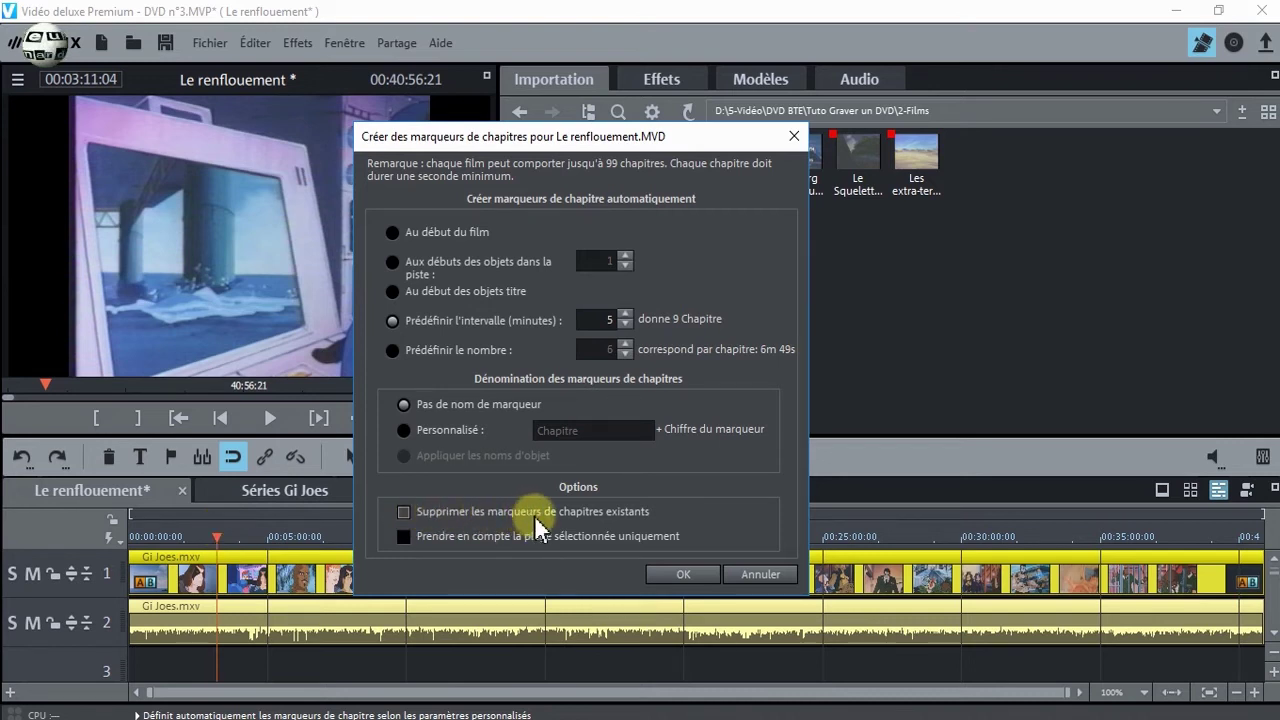
click(620, 516)
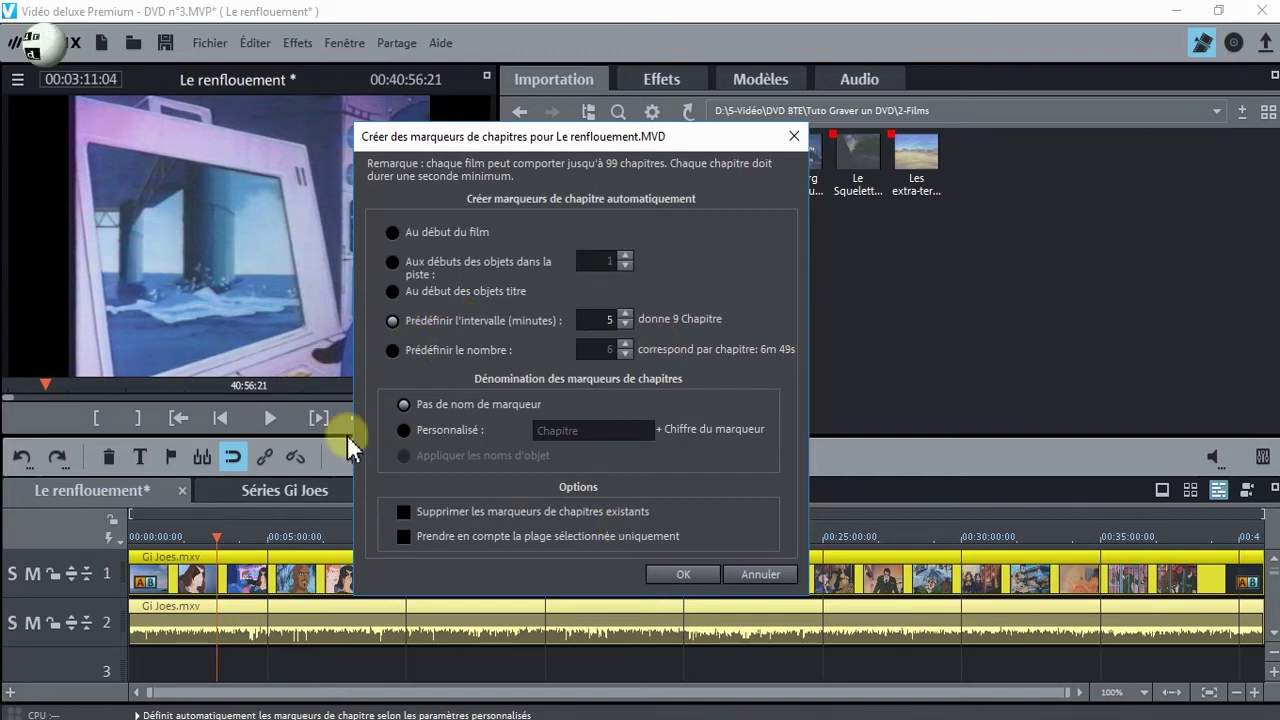
click(671, 572)
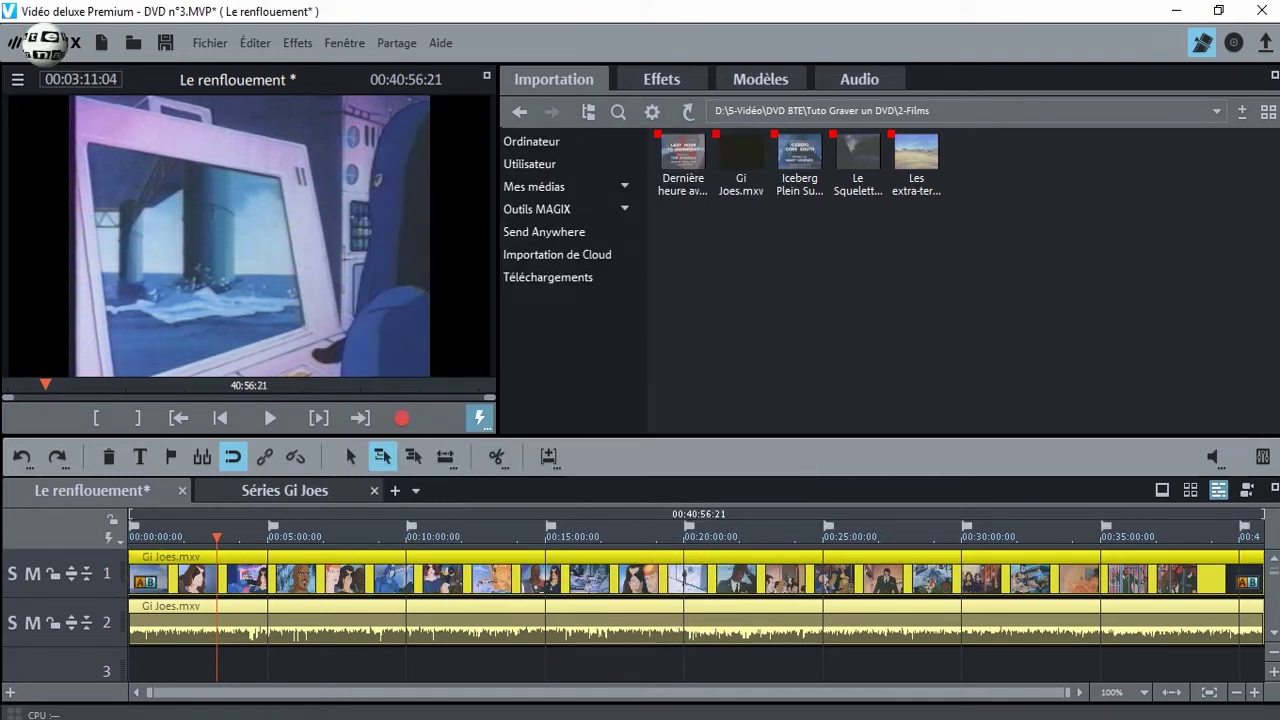
- From the Séries Gi Joes film, go to the disc burning view and have chapter markers set automatically at all object starts
click(318, 488)
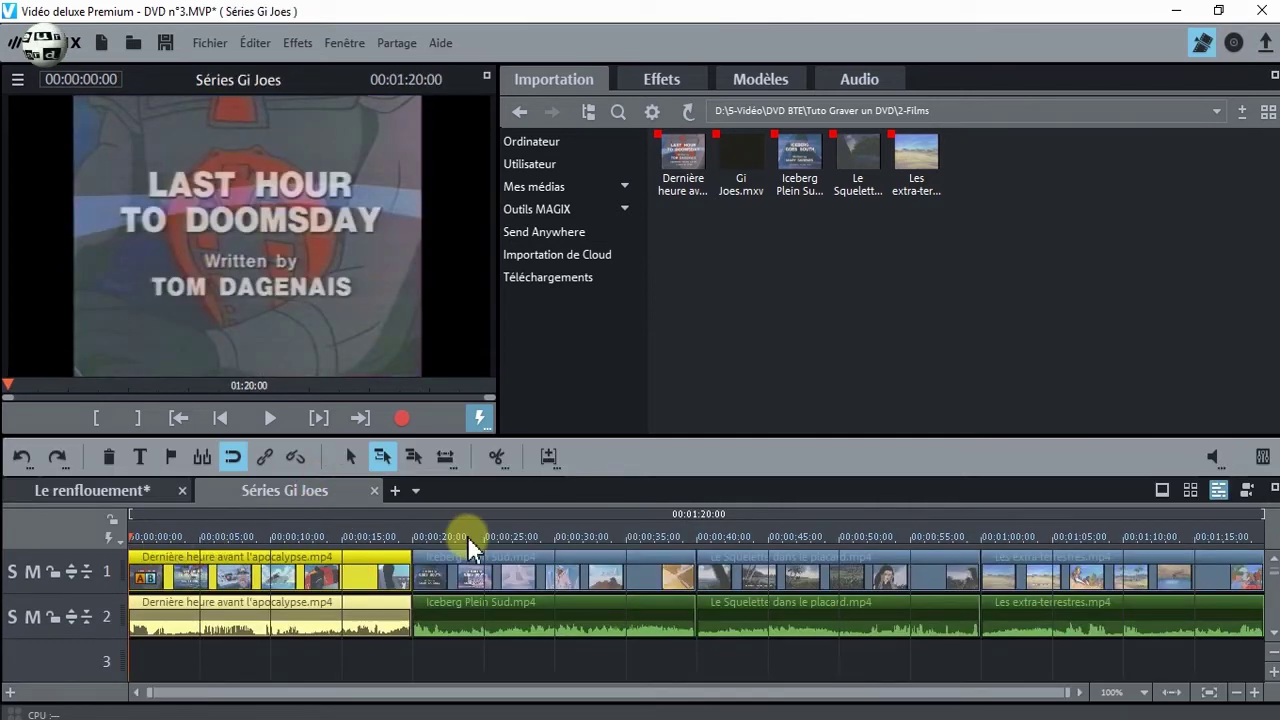
click(1240, 42)
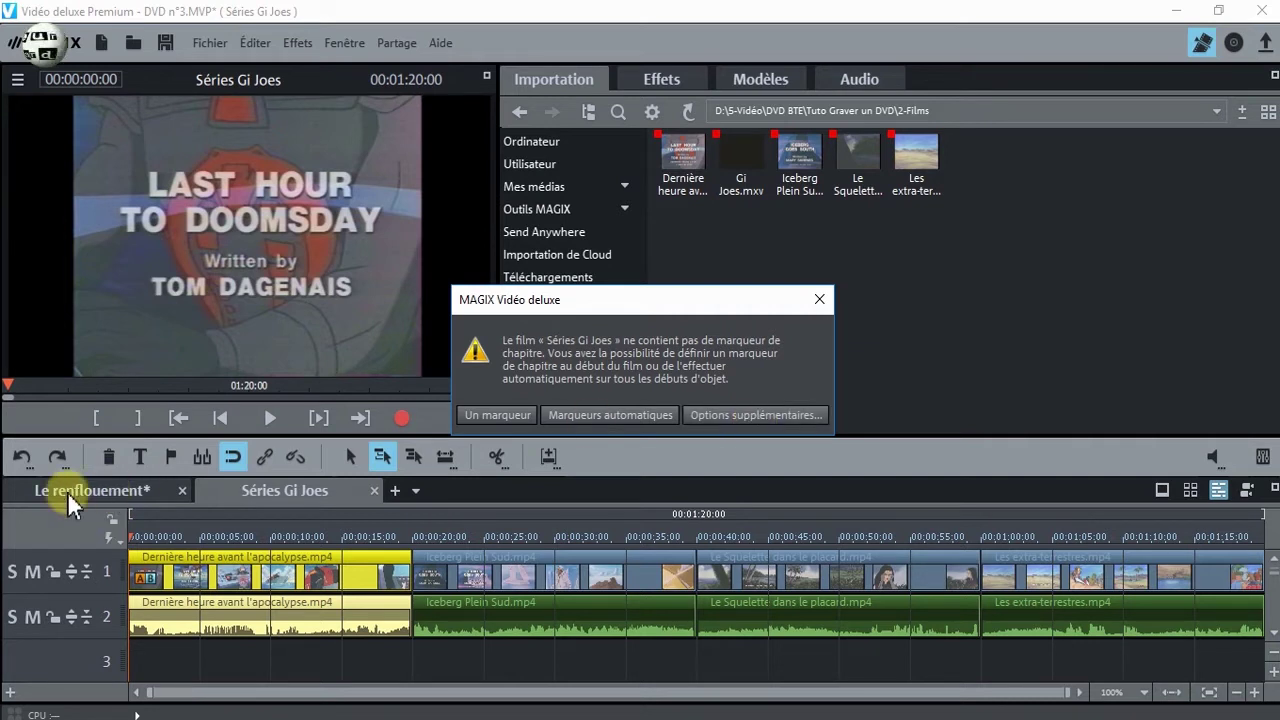
click(588, 416)
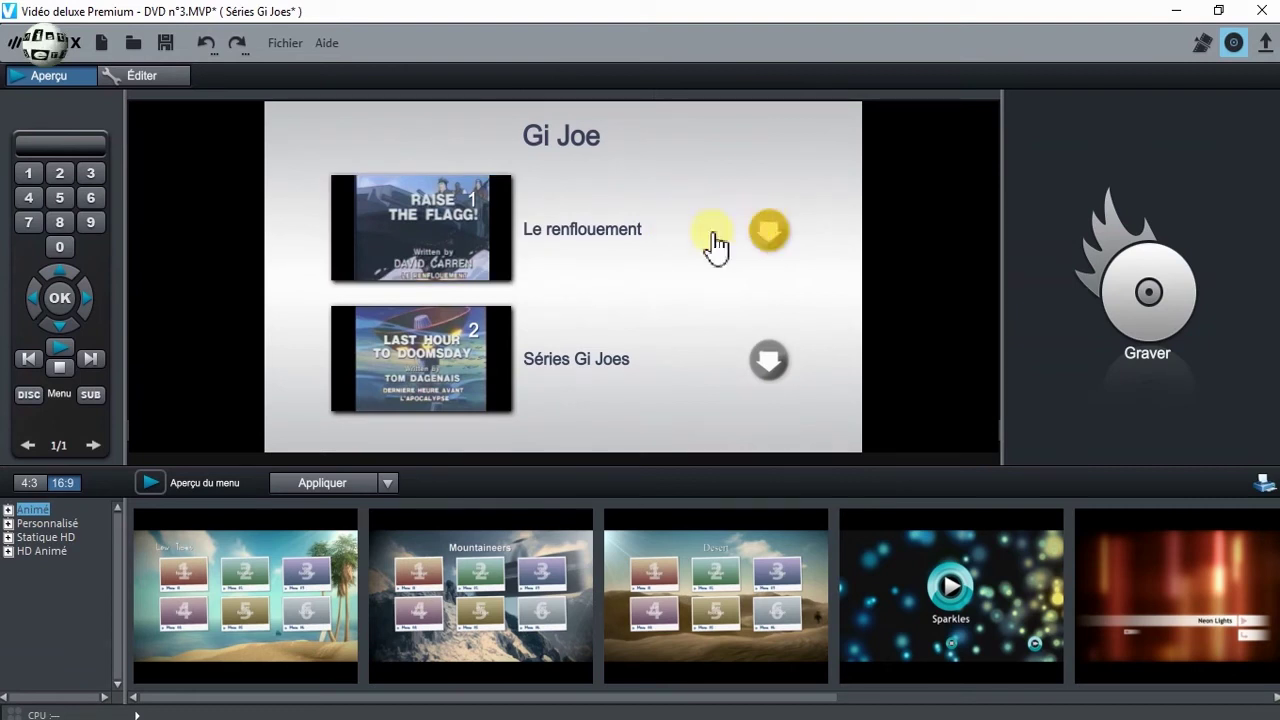
- Preview the chapter menus of Le renflouement and Séries Gi Joes, returning to the main disc menu after each
click(614, 238)
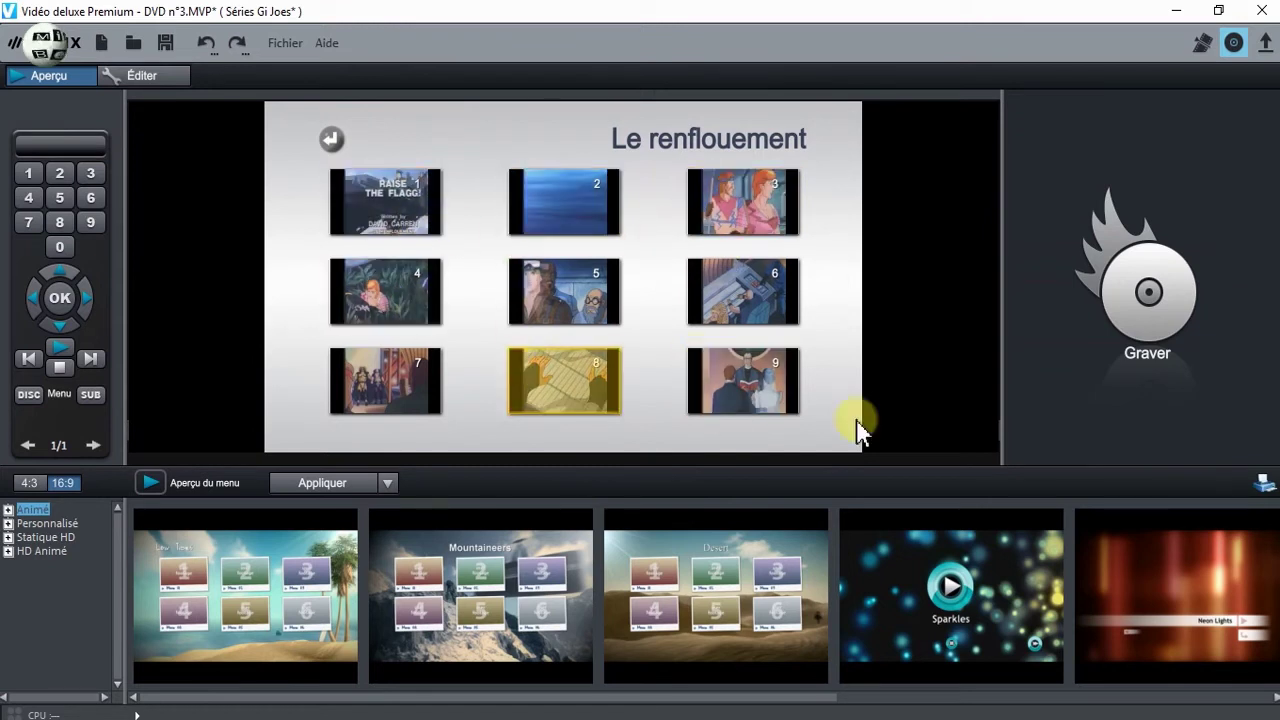
click(333, 141)
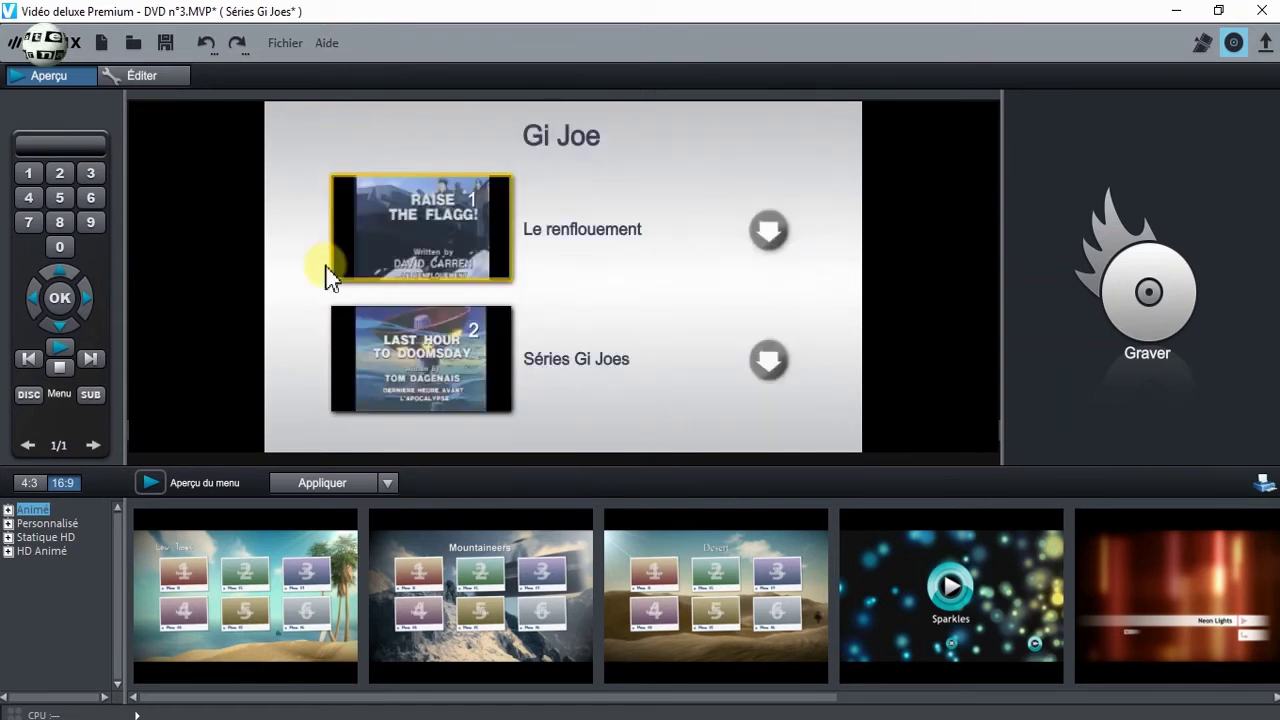
click(766, 365)
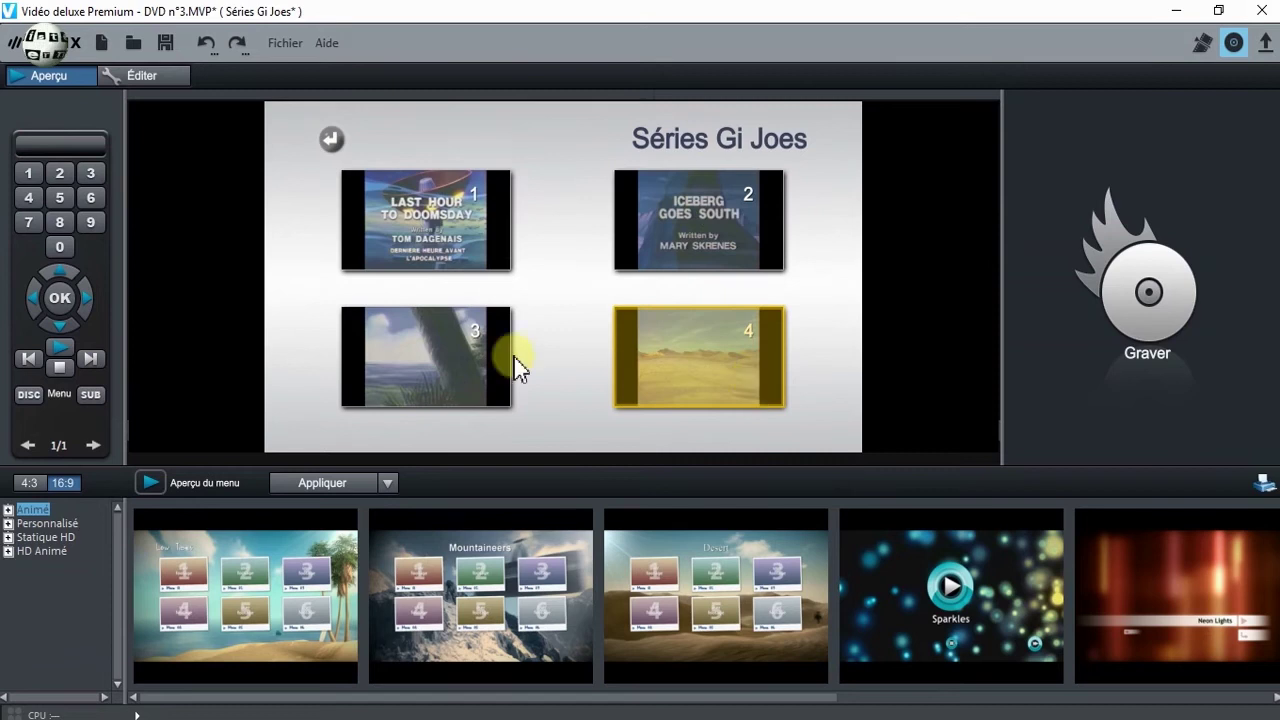
click(331, 141)
- Check the chapter markers in both films' timelines and return to the disc menu preview
click(1202, 42)
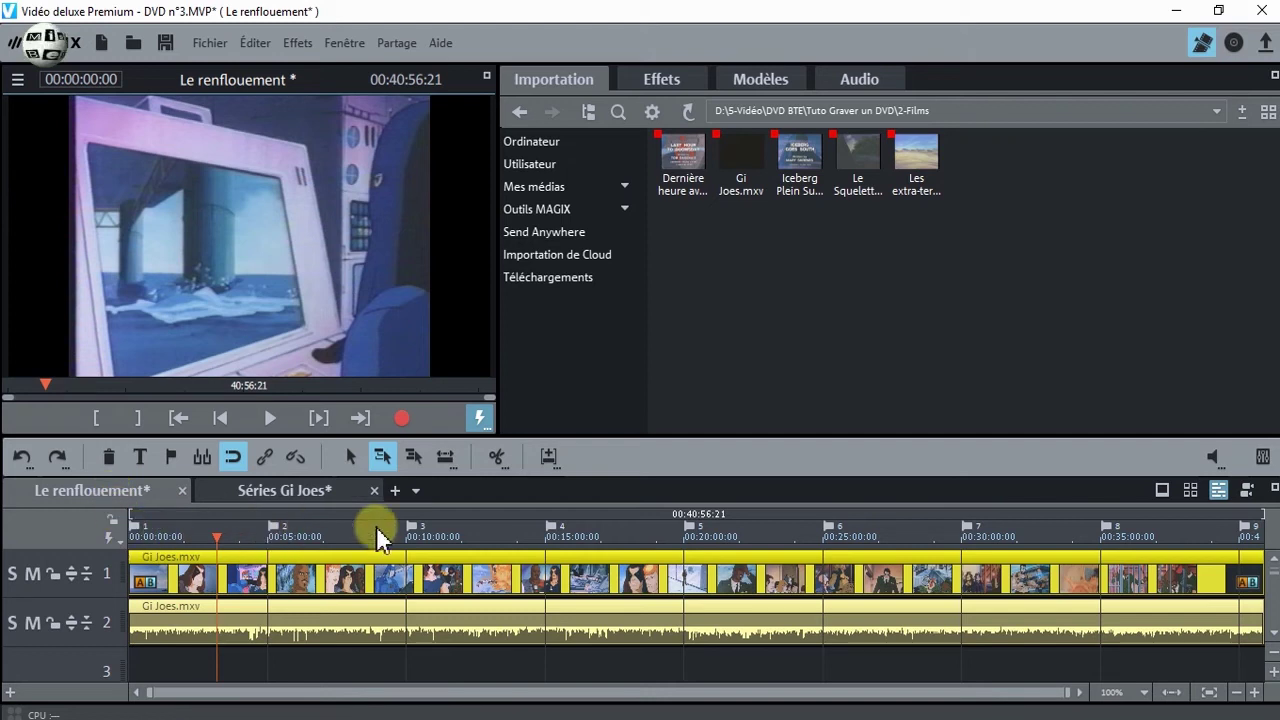
click(250, 490)
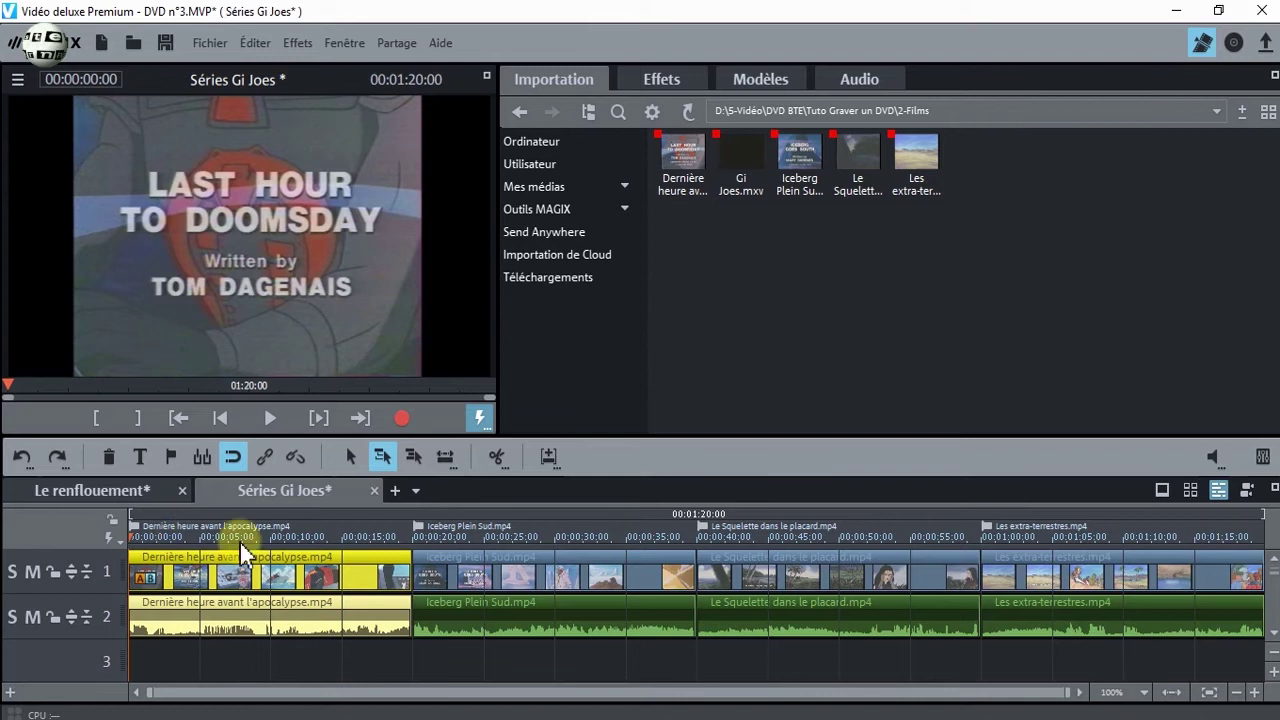
click(1233, 42)
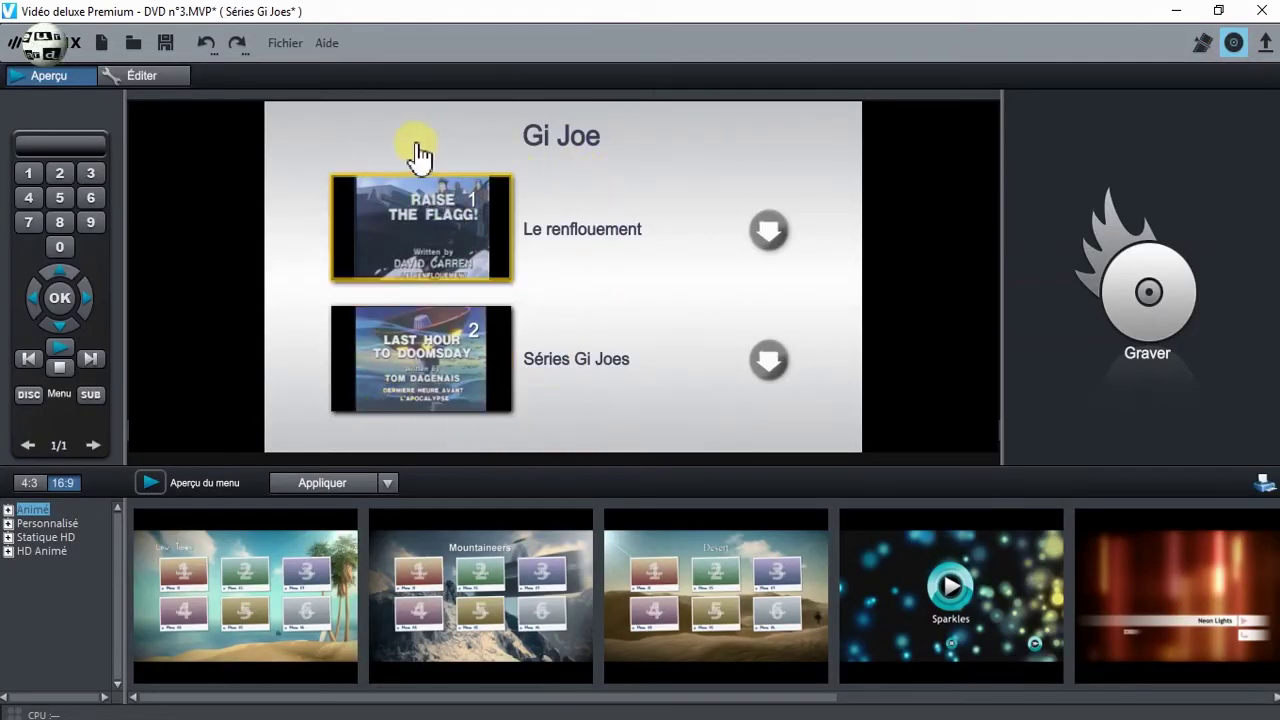
- Open the disc menu for editing, inspect the menu properties of the Le renflouement entry, and close them without changes
click(150, 76)
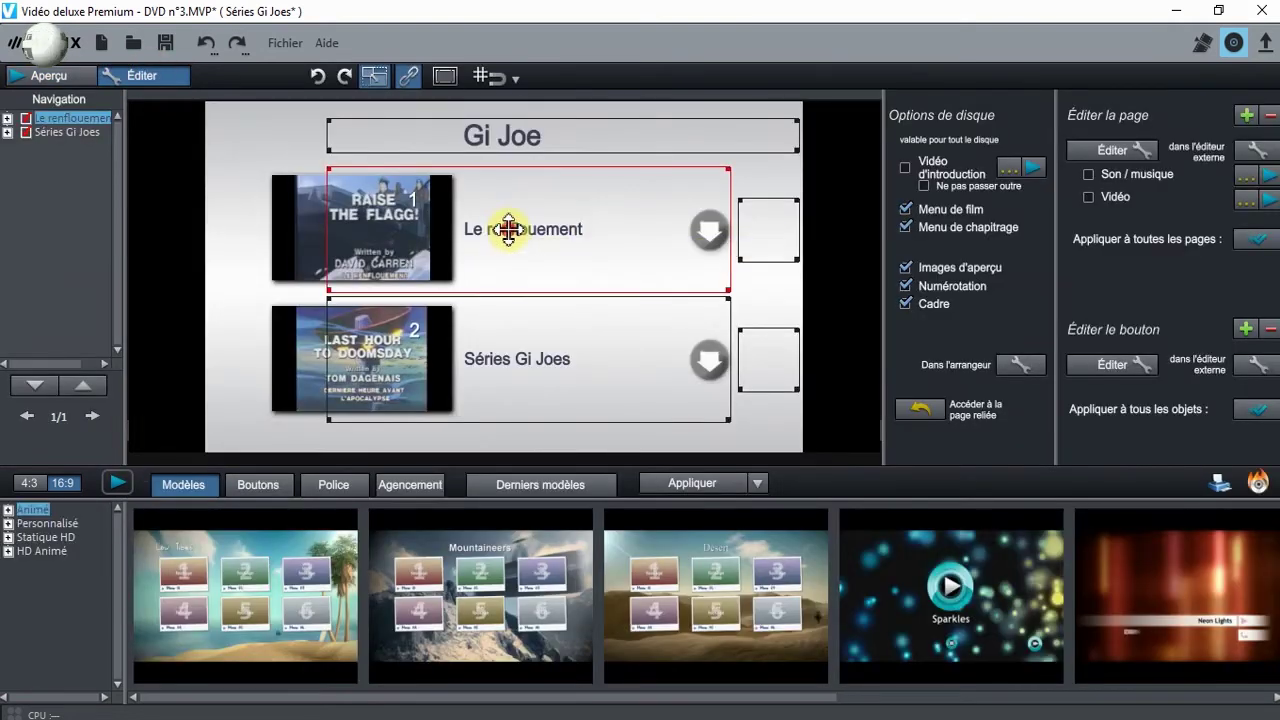
double_click(510, 240)
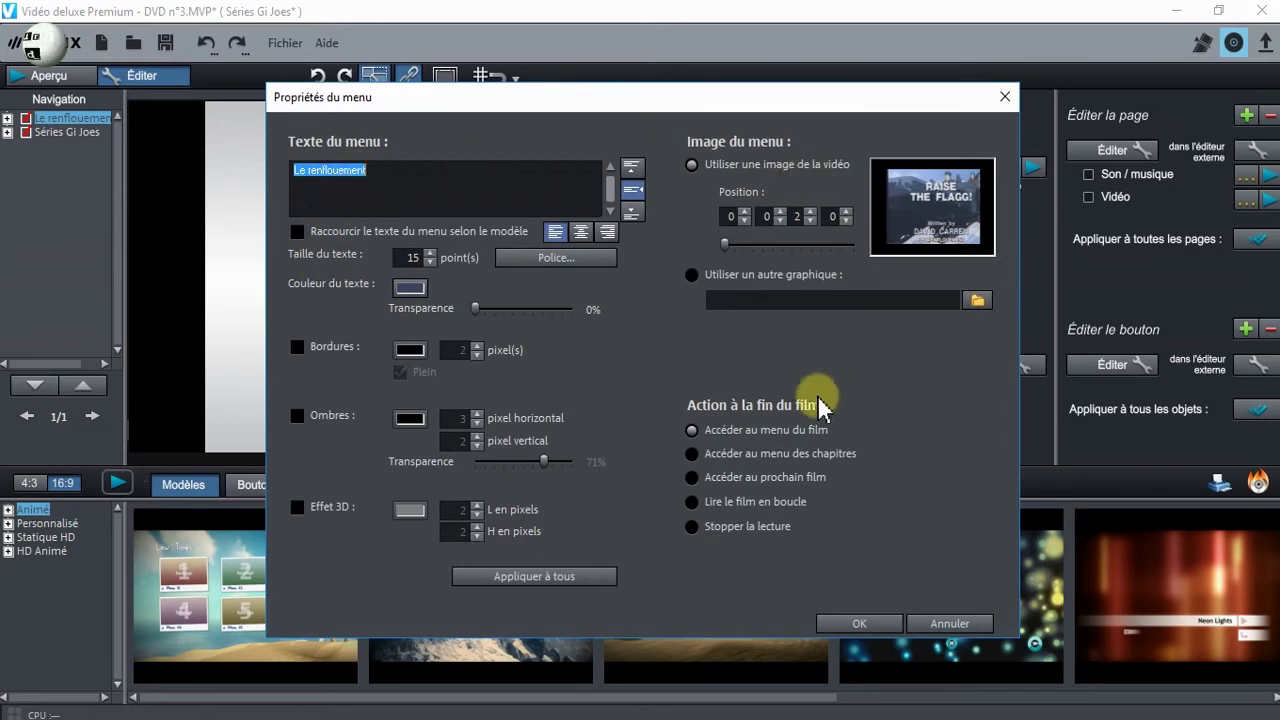
click(940, 623)
- Inspect the menu properties of the first chapter entry in the Séries Gi Joes menu, then cancel
click(350, 222)
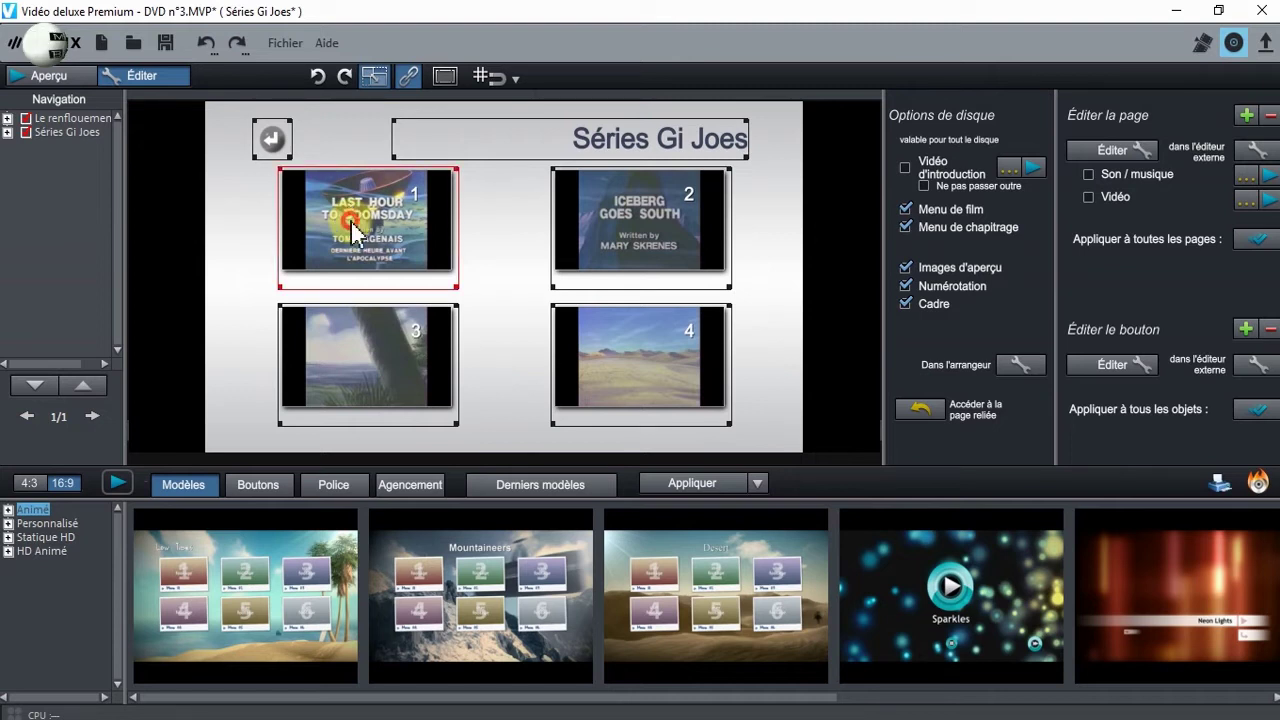
double_click(350, 222)
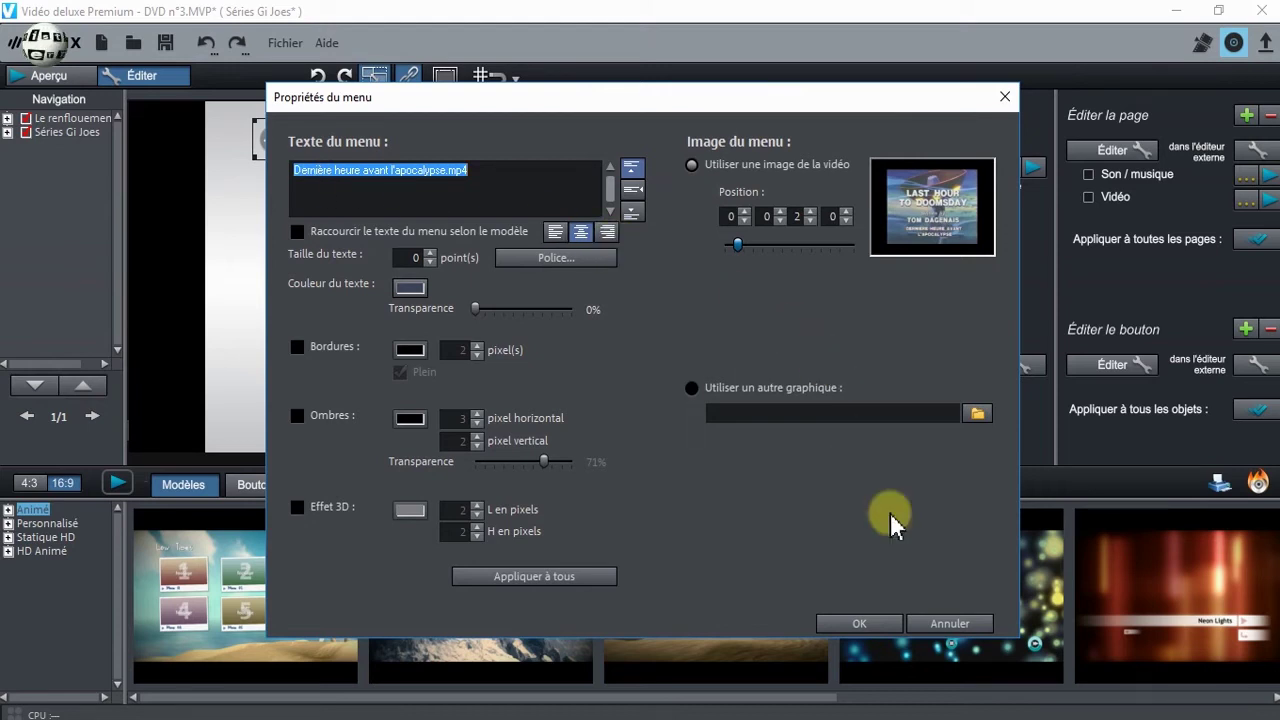
click(945, 624)
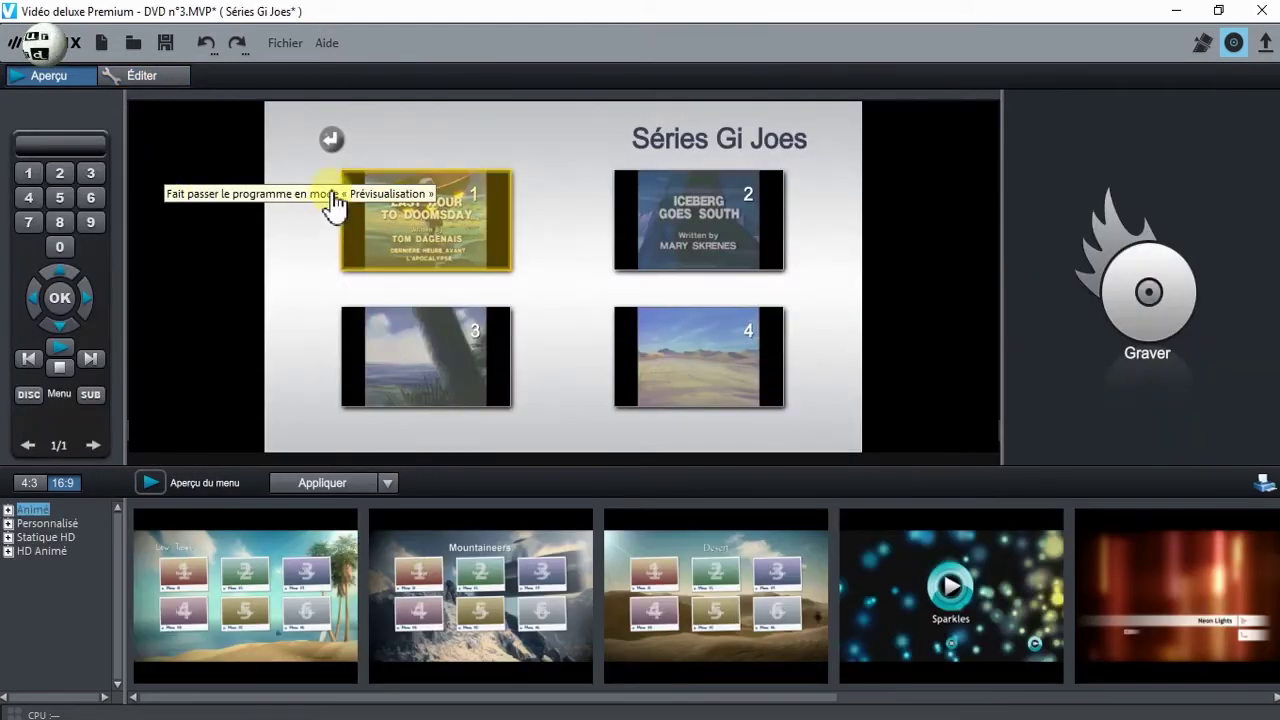
- Return to the Gi Joe main menu preview, look at both film entries and Le renflouement's chapter menu, and go back
click(331, 140)
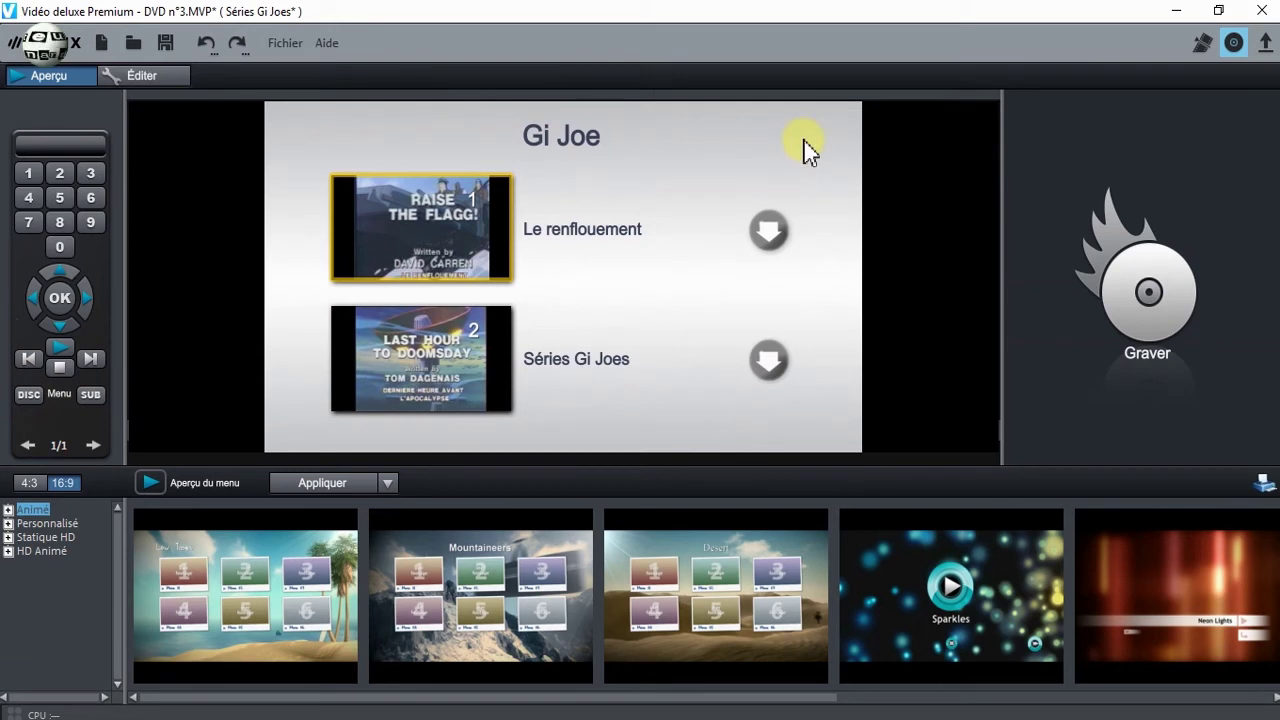
key(Down)
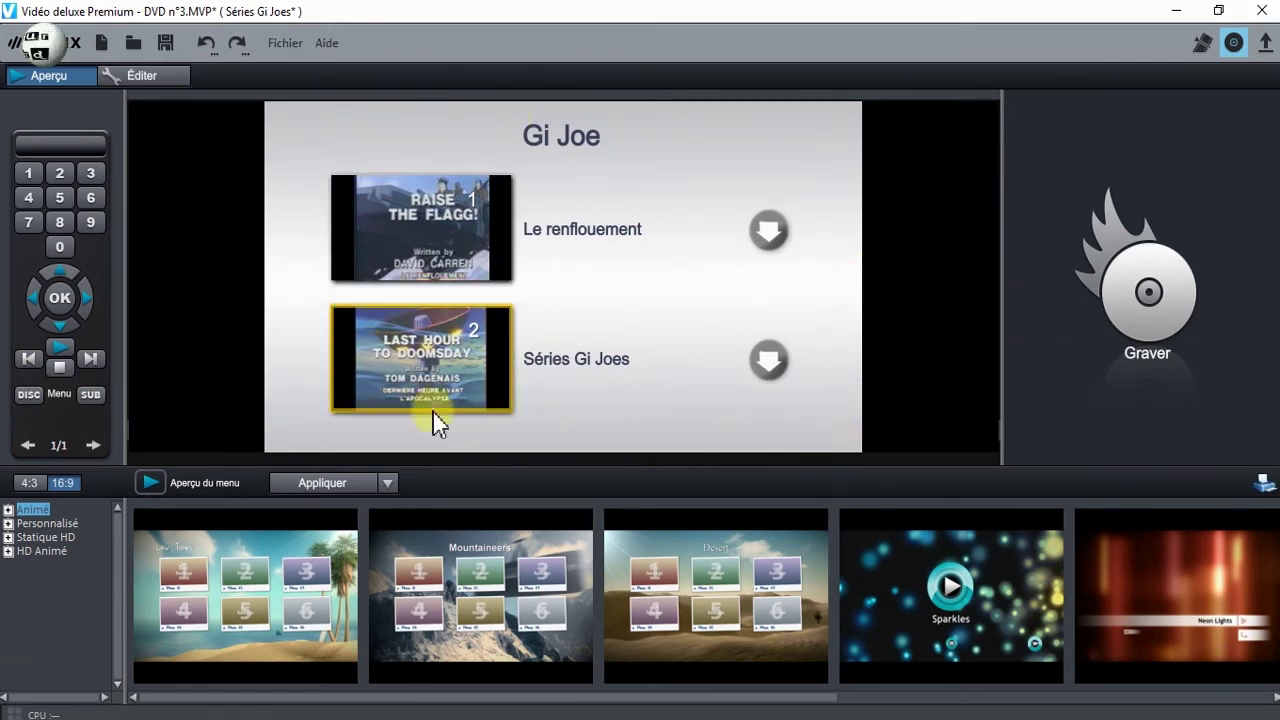
click(430, 240)
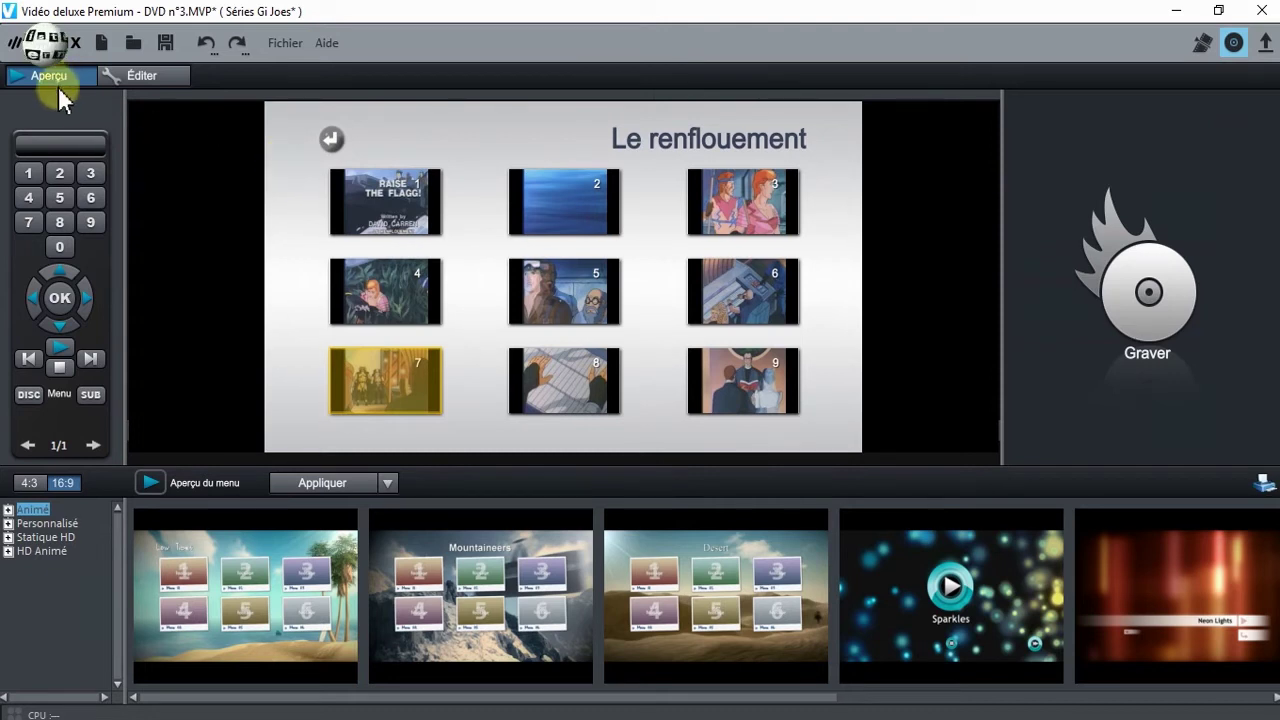
click(331, 139)
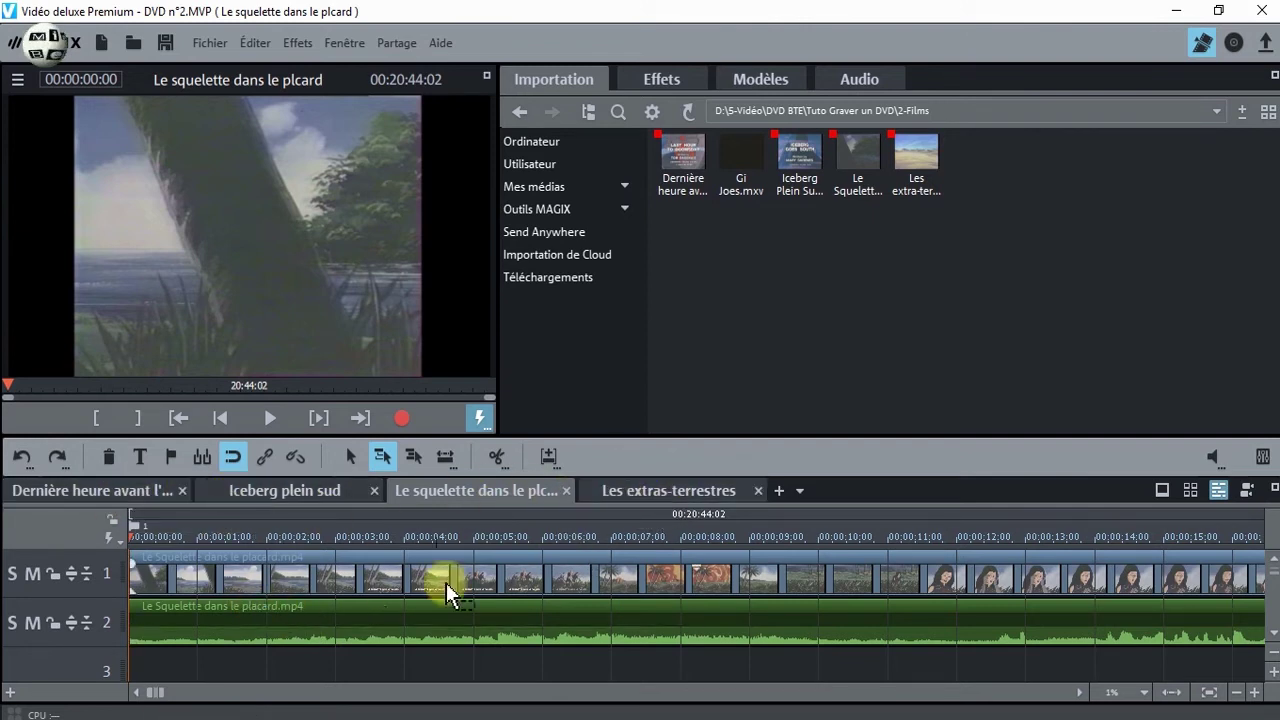
- Go to the disc burning view for DVD n°2, open its menu for editing, and begin burning with DVD as the disc type
click(1236, 44)
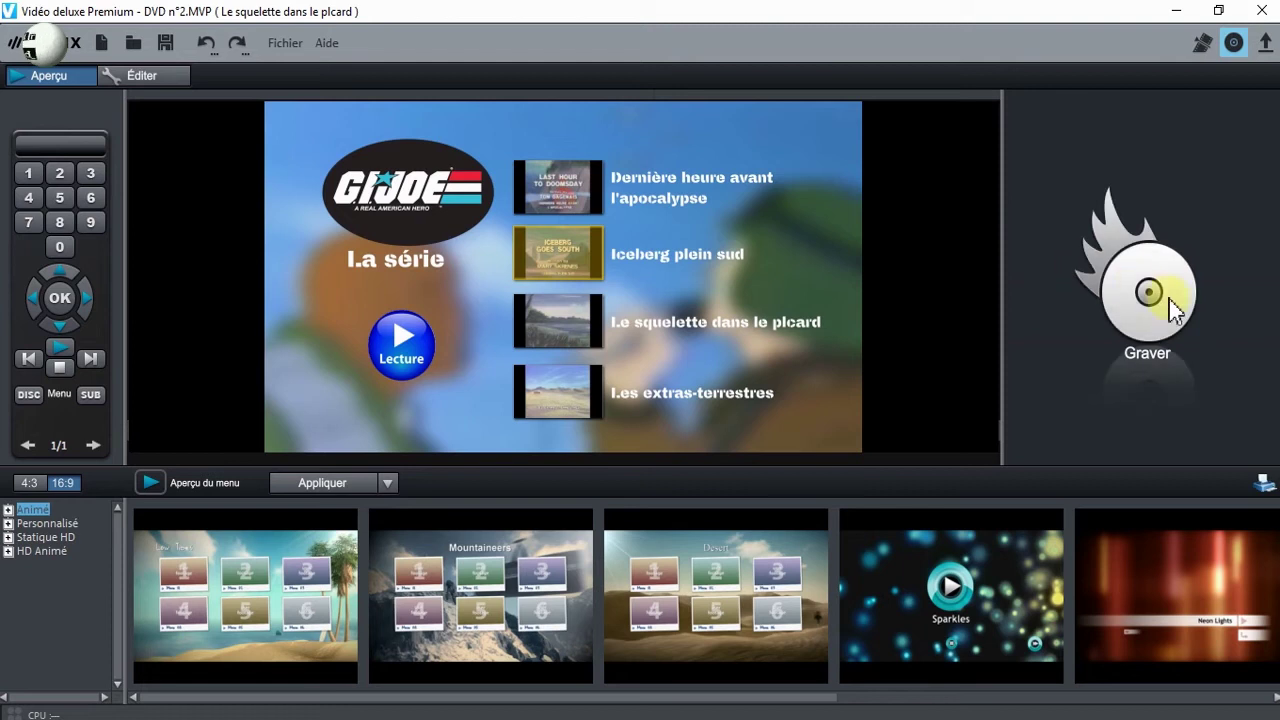
click(151, 71)
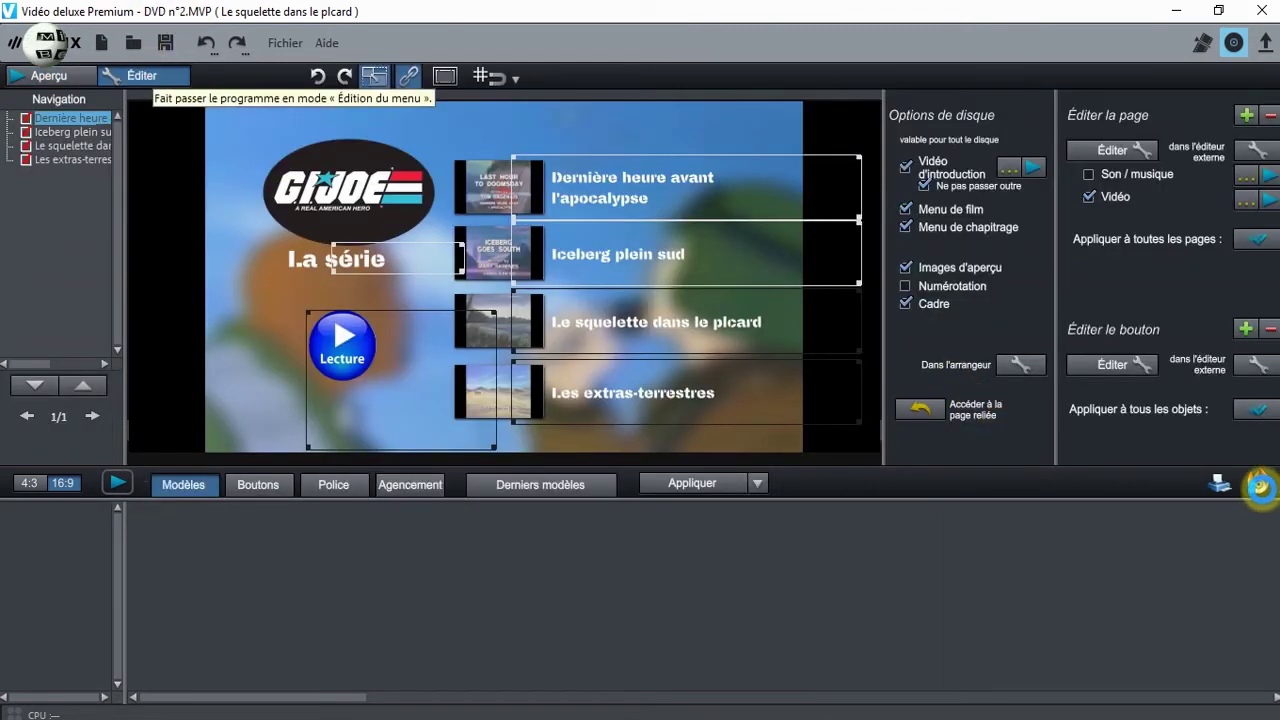
click(1260, 484)
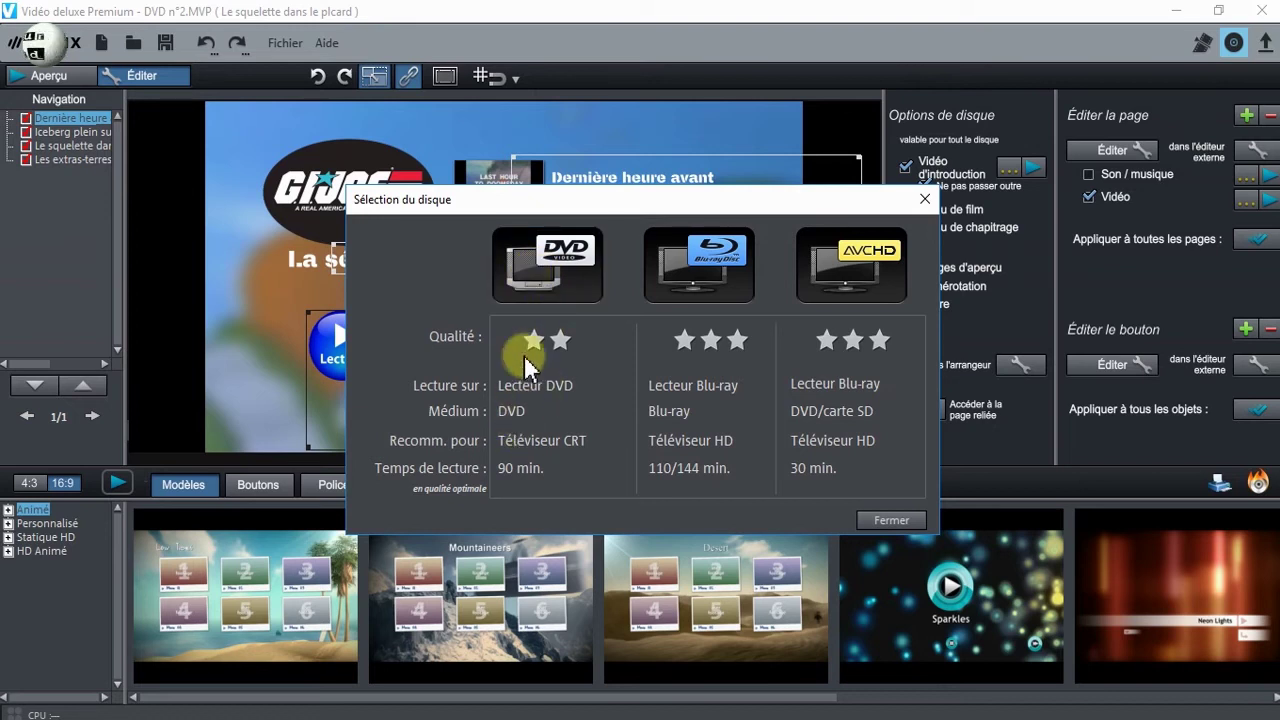
click(566, 296)
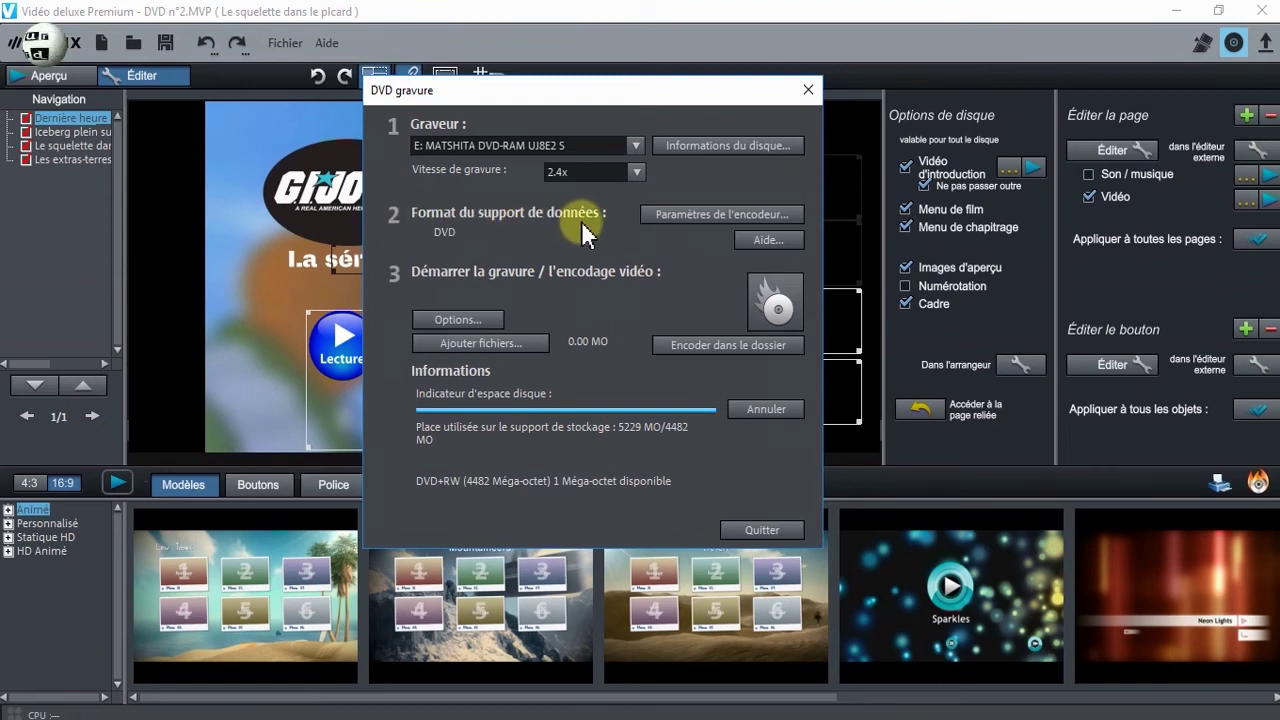
- Set the MPEG encoder's bitrate to 7939 kBit/s and apply it
click(700, 214)
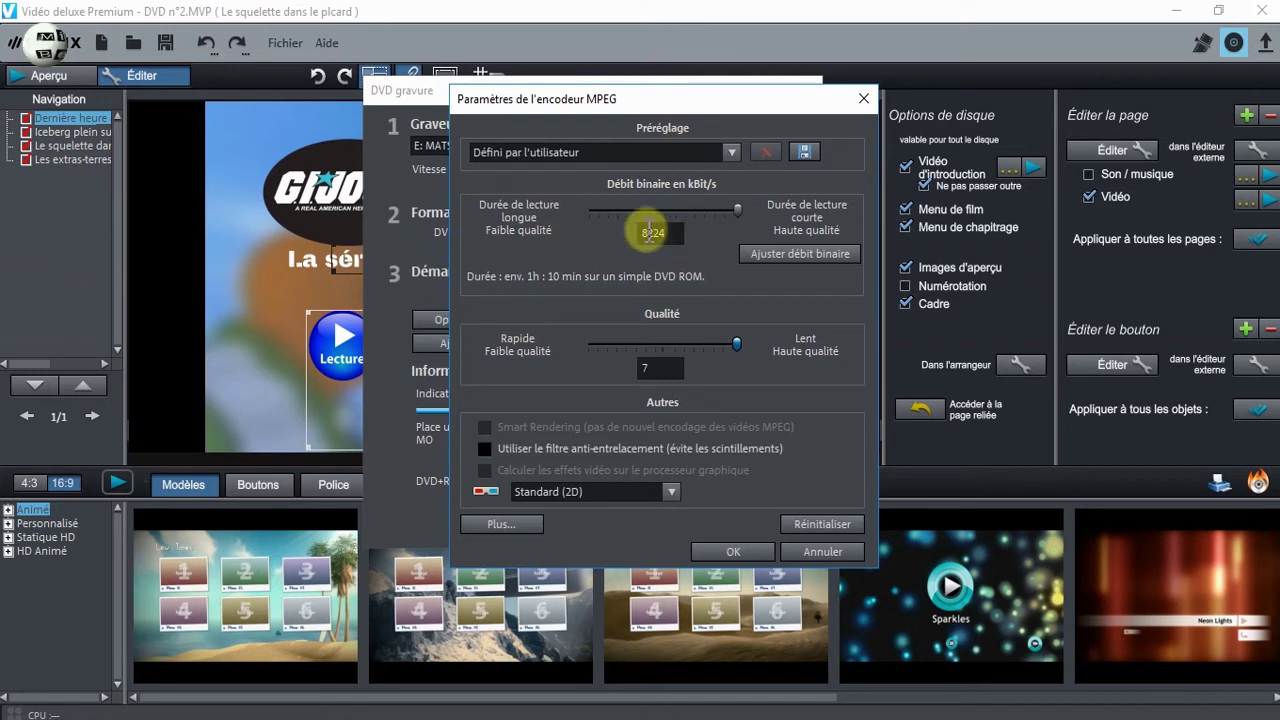
click(675, 100)
drag(675, 100, 926, 87)
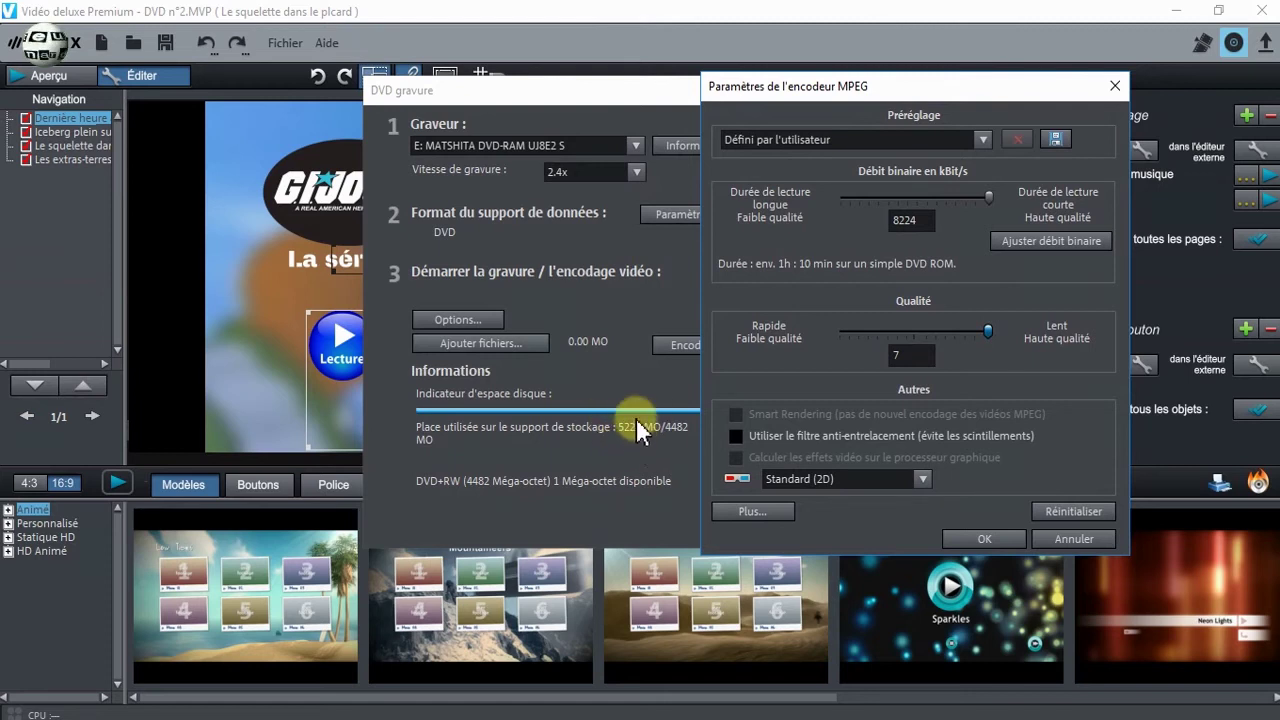
drag(988, 195, 982, 194)
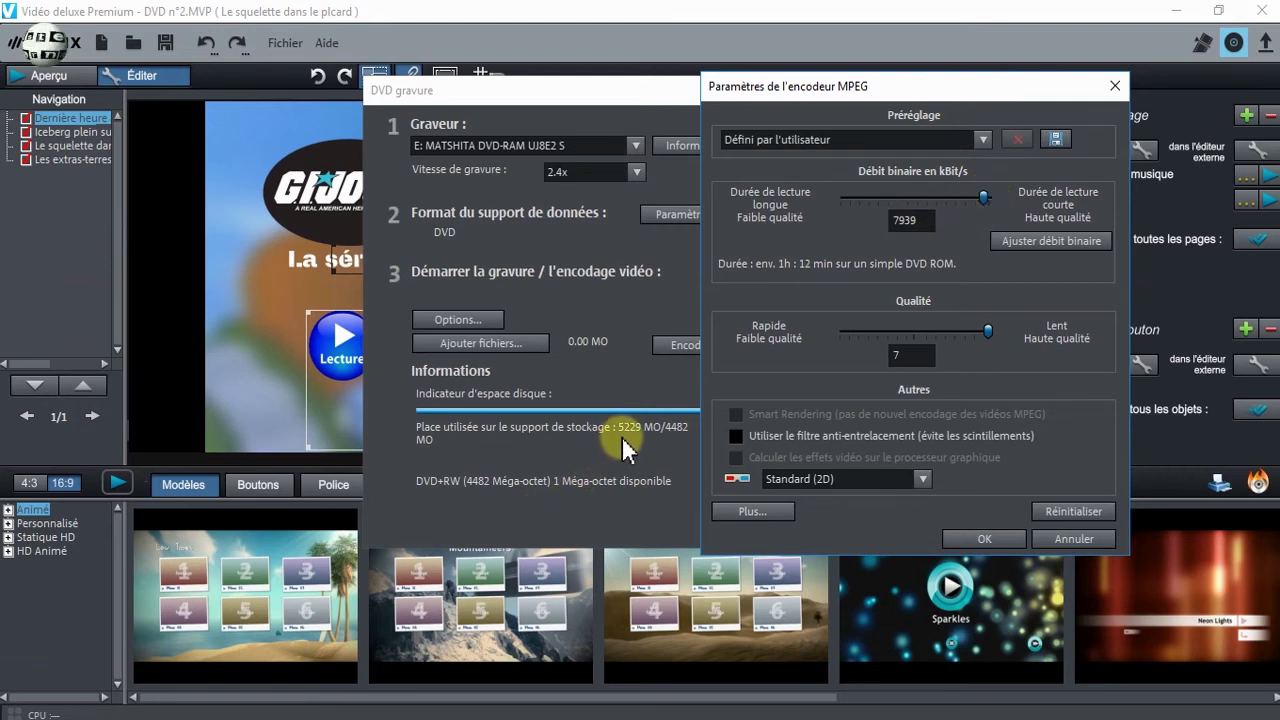
key(Return)
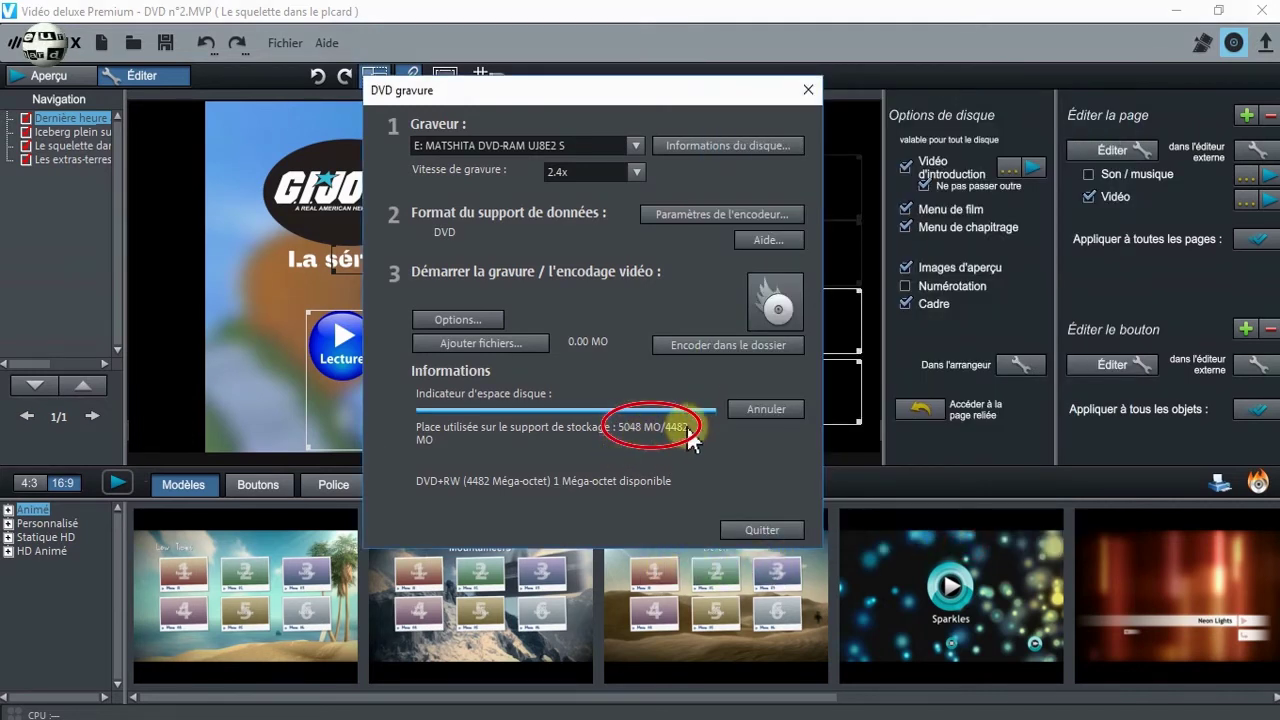
- Have the MPEG encoder's bitrate adjusted automatically to the disc, then set it to 7030 kBit/s
click(665, 216)
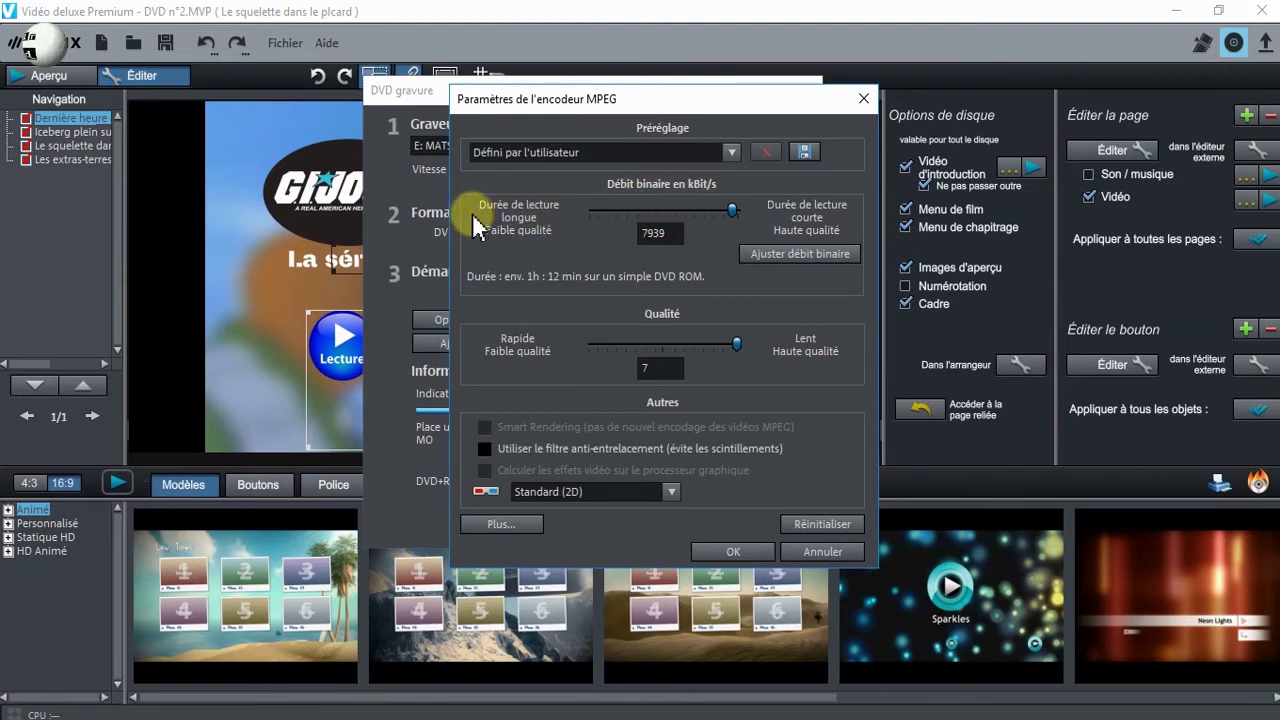
click(795, 262)
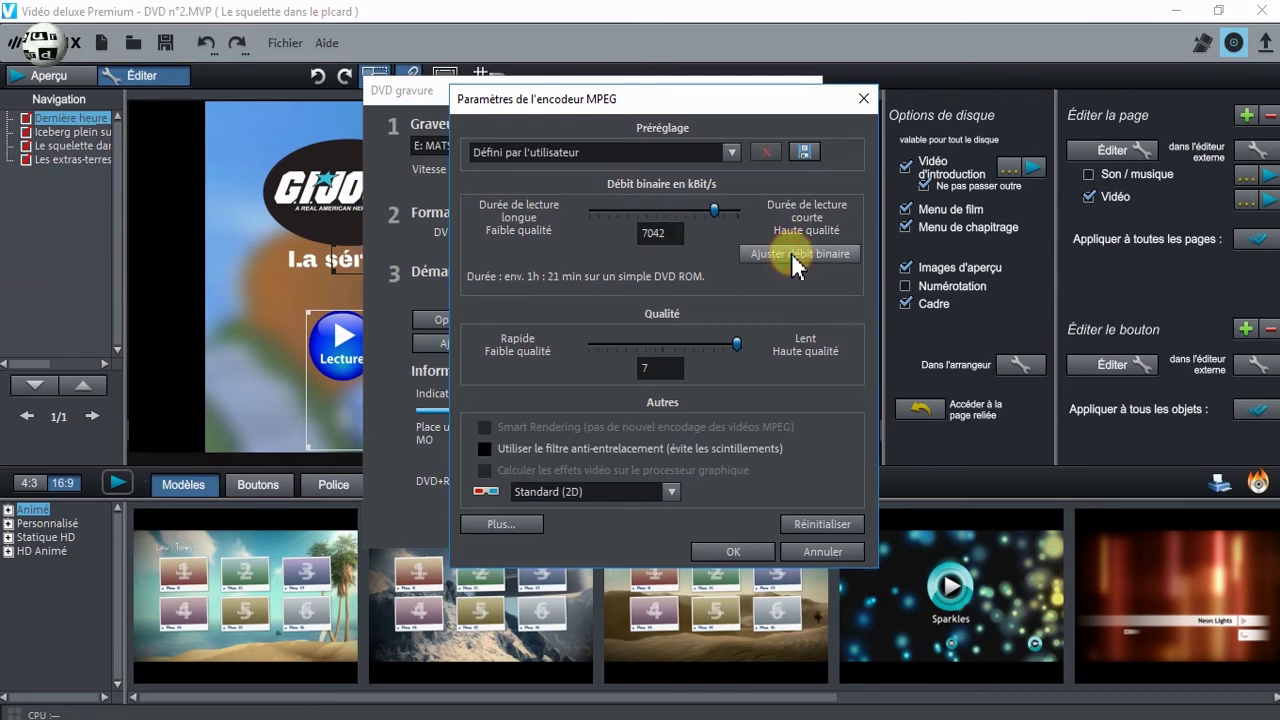
click(732, 550)
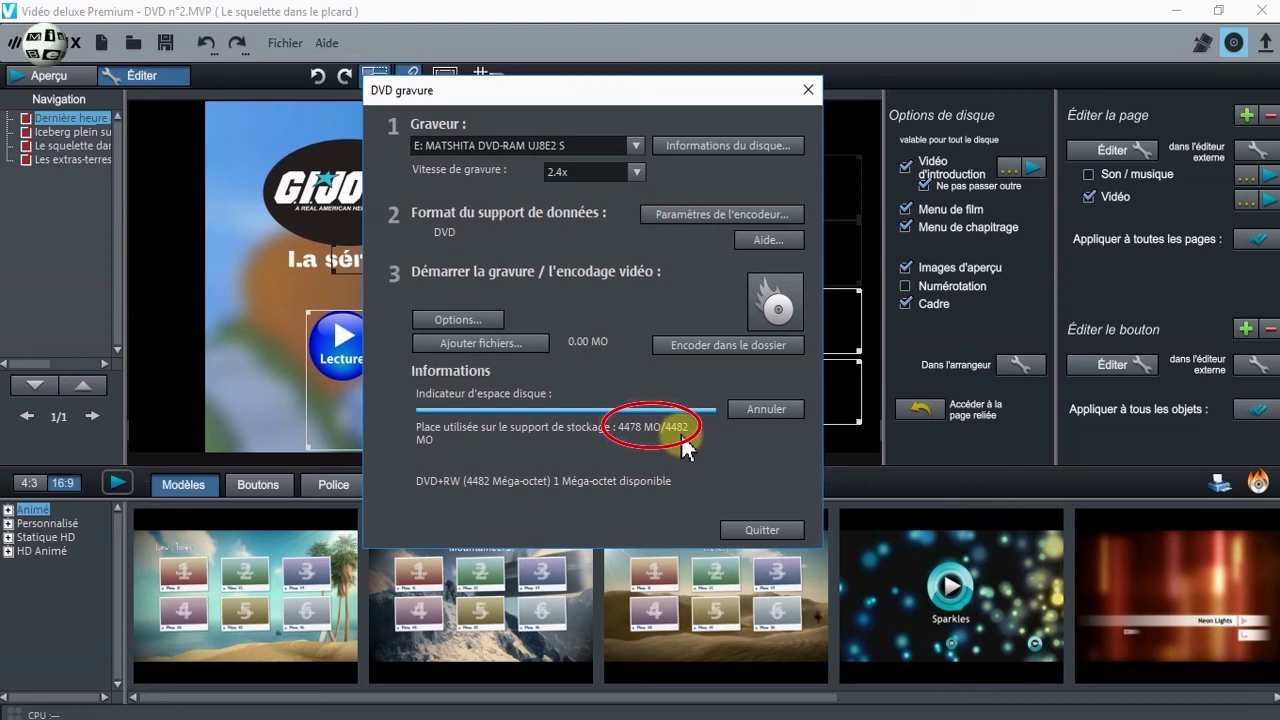
click(714, 214)
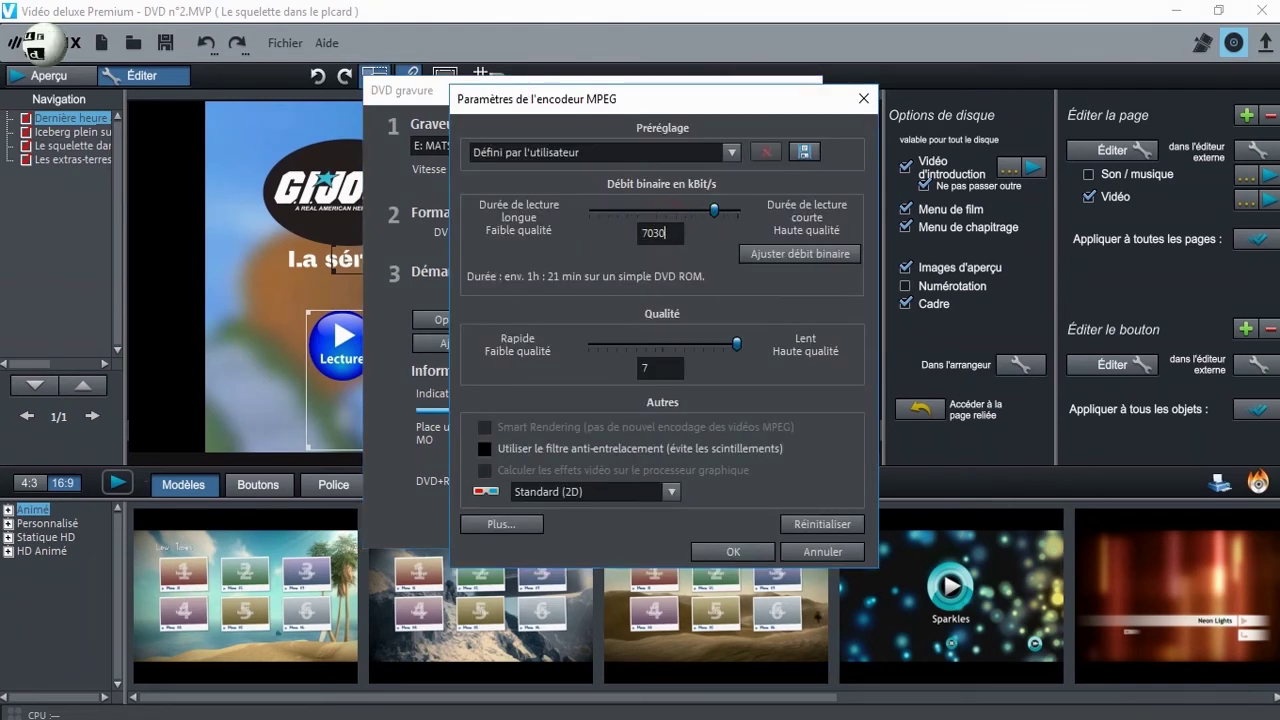
click(733, 551)
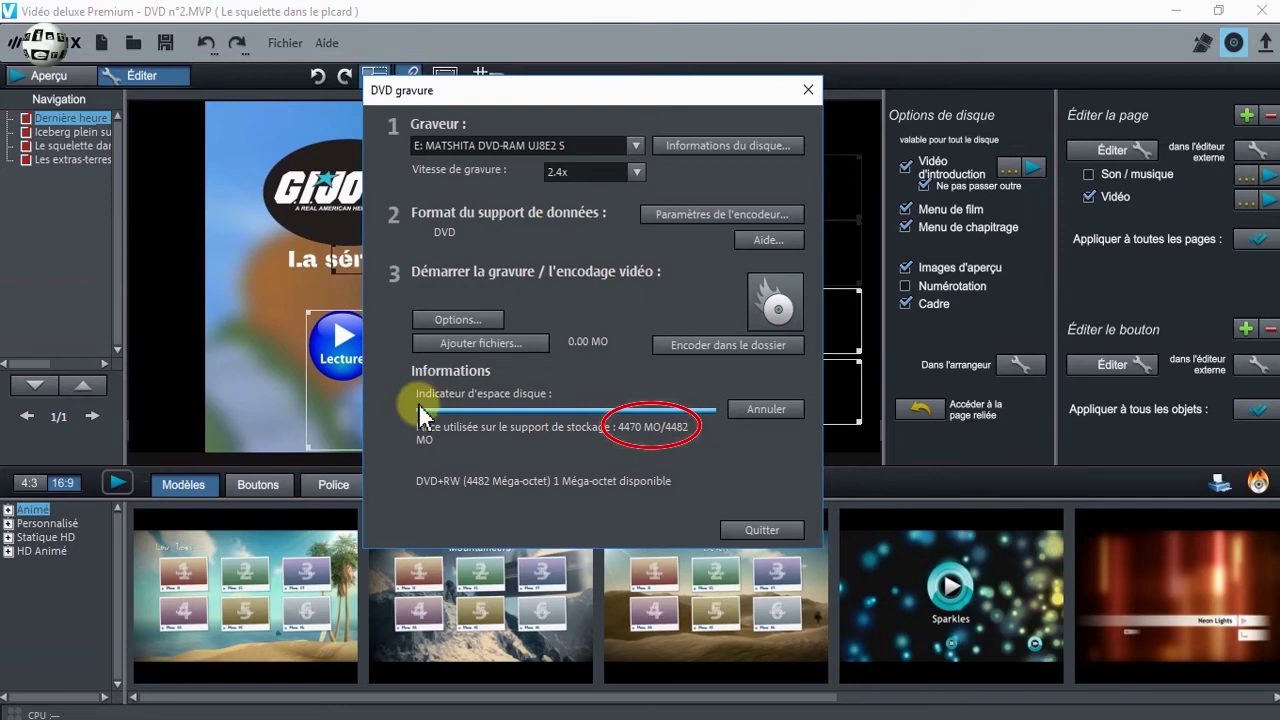
- Review the burning options and the DVD name GI JOES, then close the options
click(439, 318)
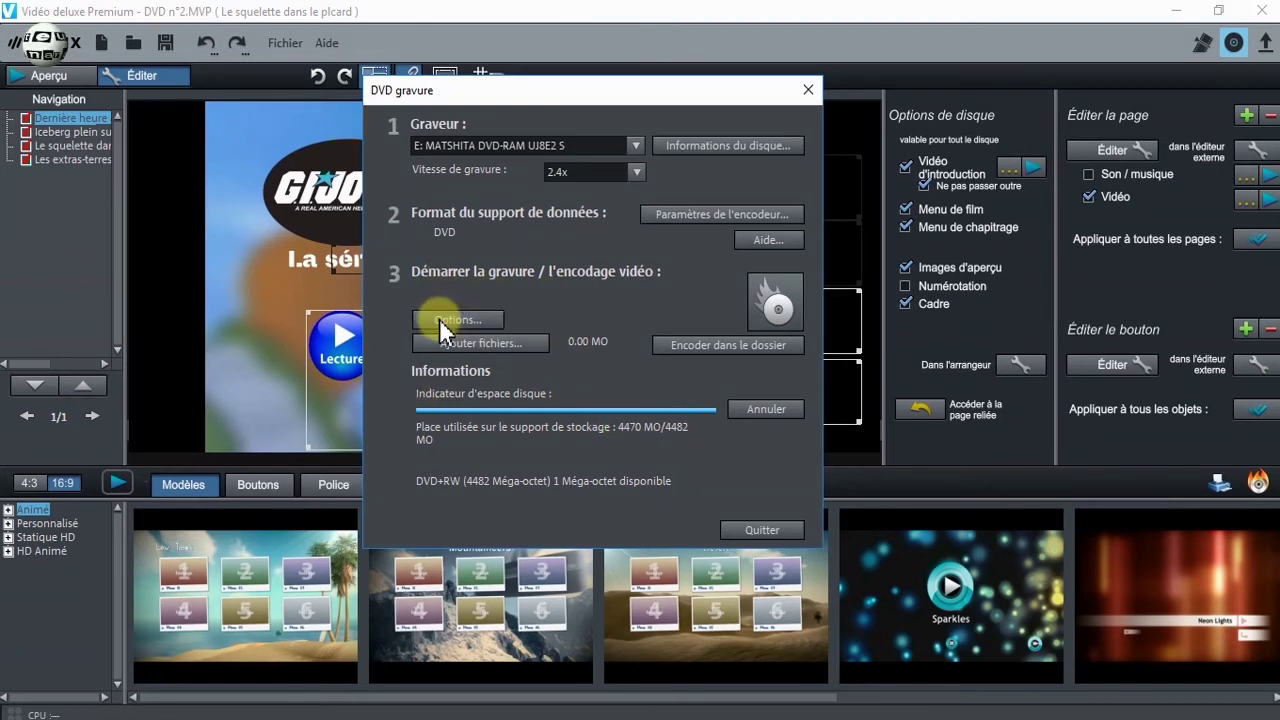
drag(500, 428, 440, 427)
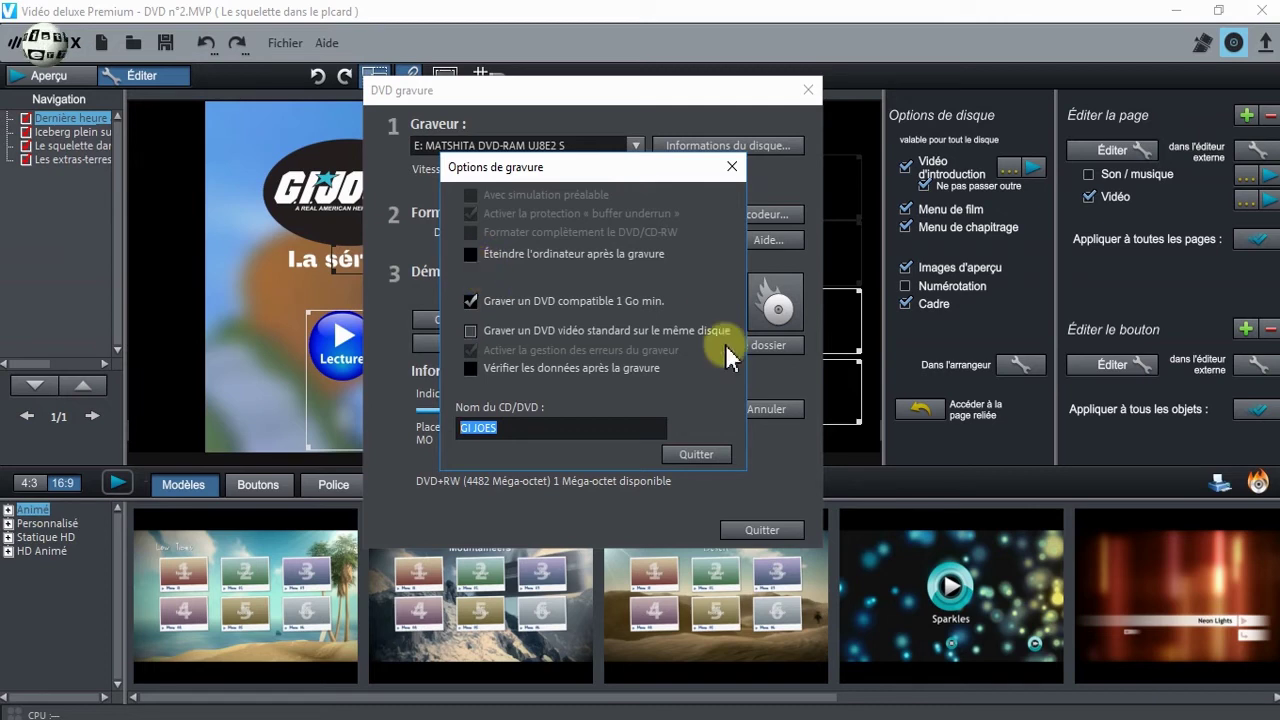
click(697, 455)
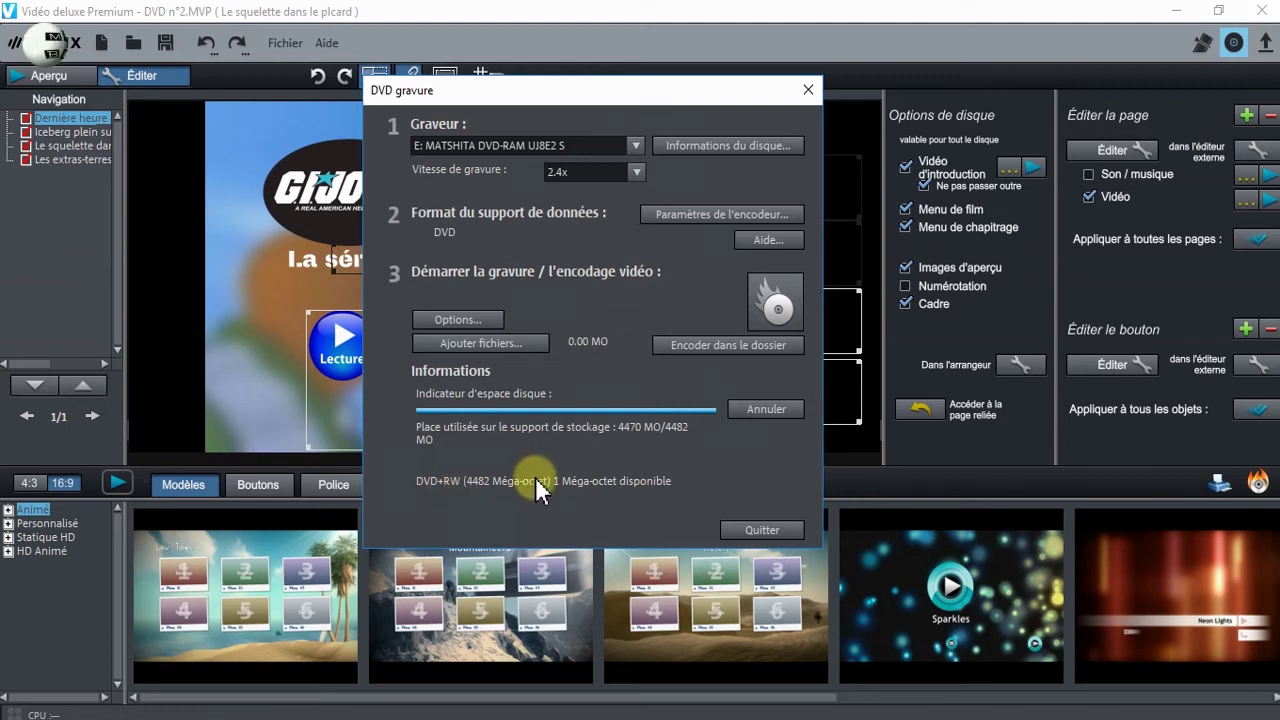
- Burn the DVD, agreeing to erase the rewritable disc, and close the burning window once finished
click(780, 310)
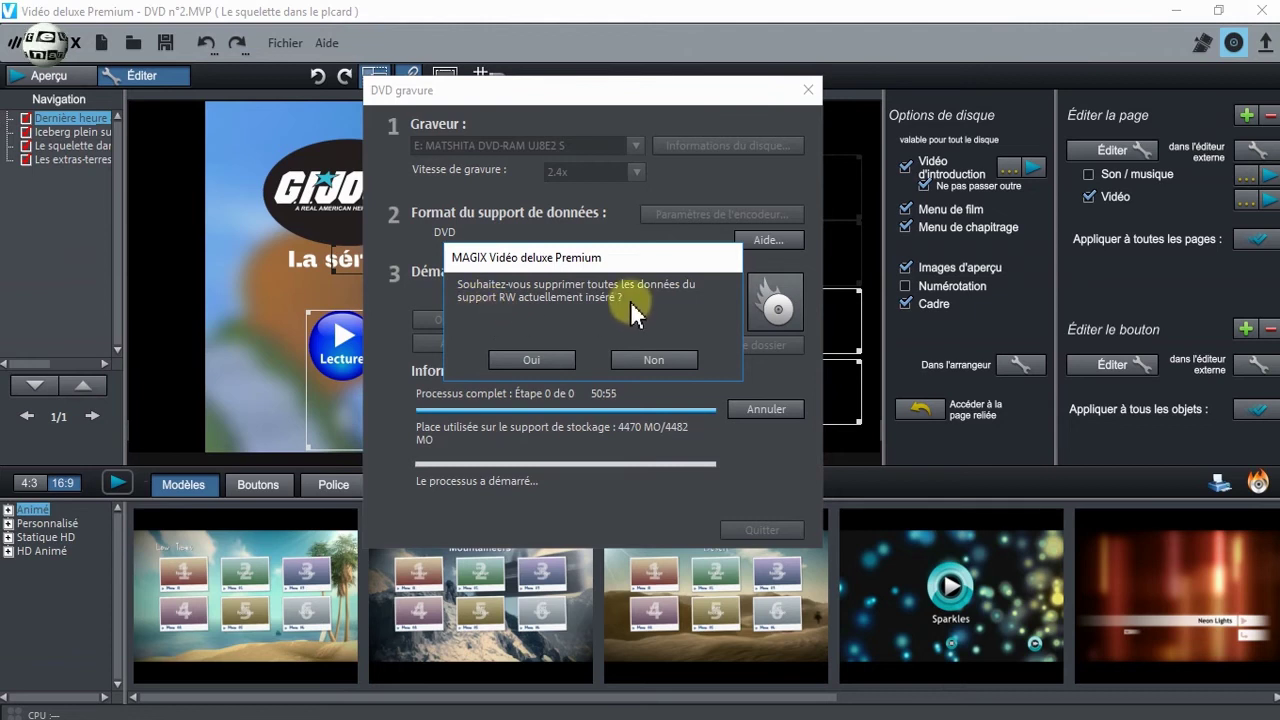
click(536, 364)
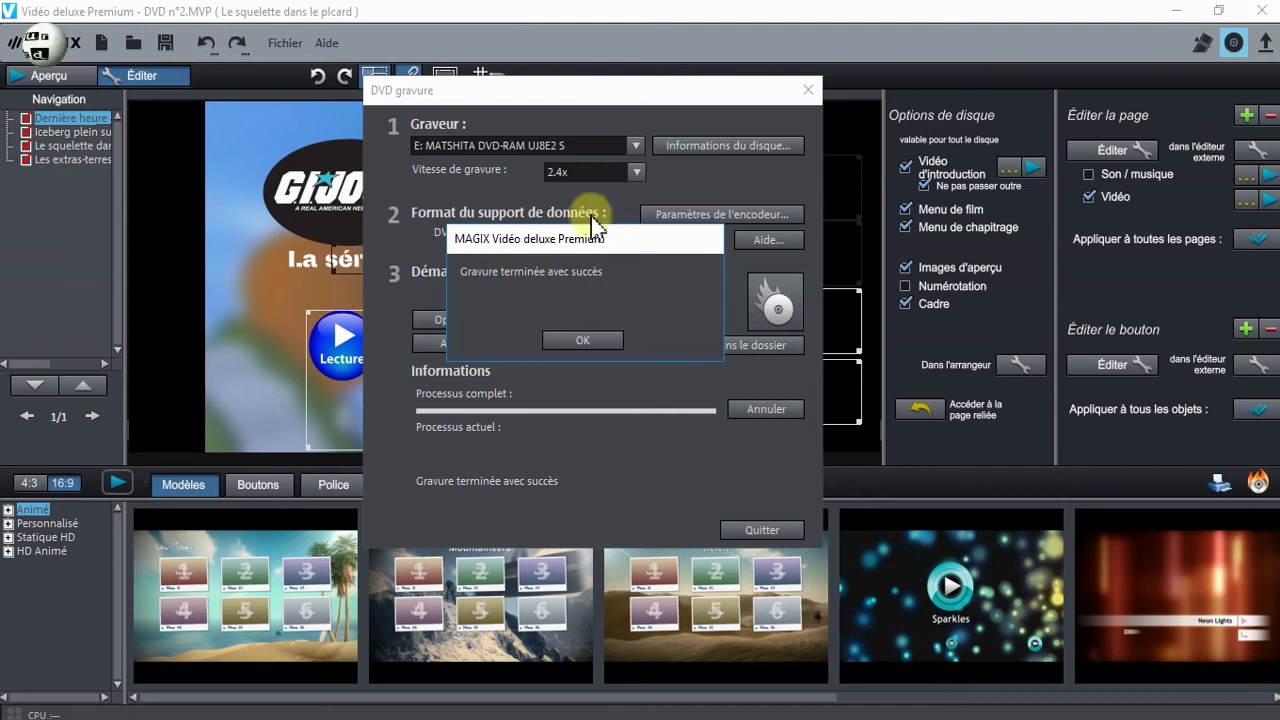
click(585, 340)
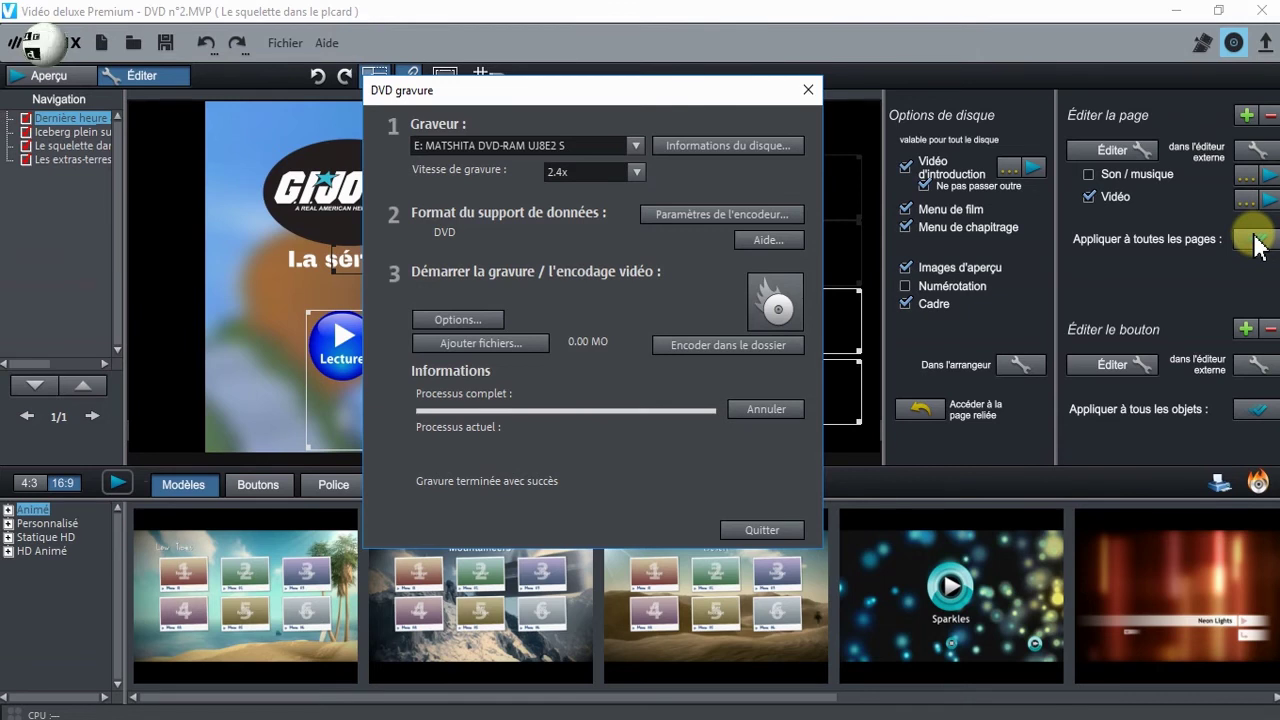
key(Escape)
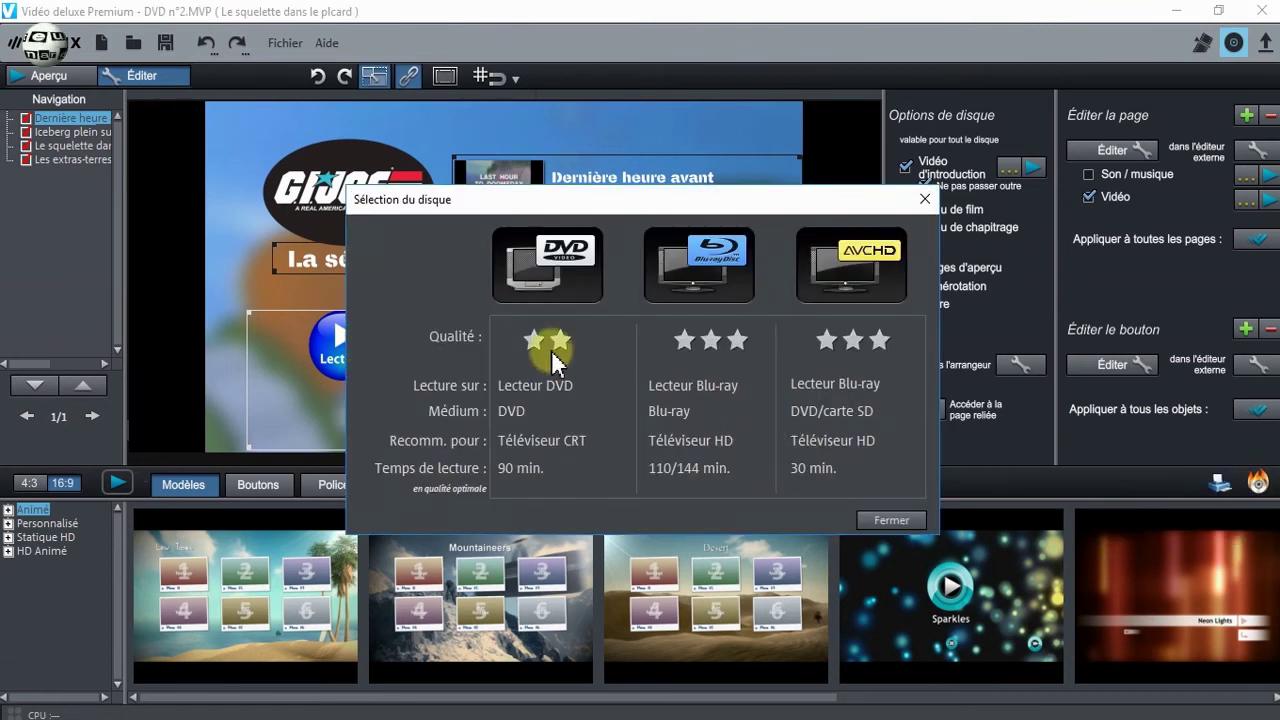
- Reopen the DVD burning window, then switch to File Explorer and inspect the DVD Image DVD_n°2 folder and the disc in drive E:
click(547, 268)
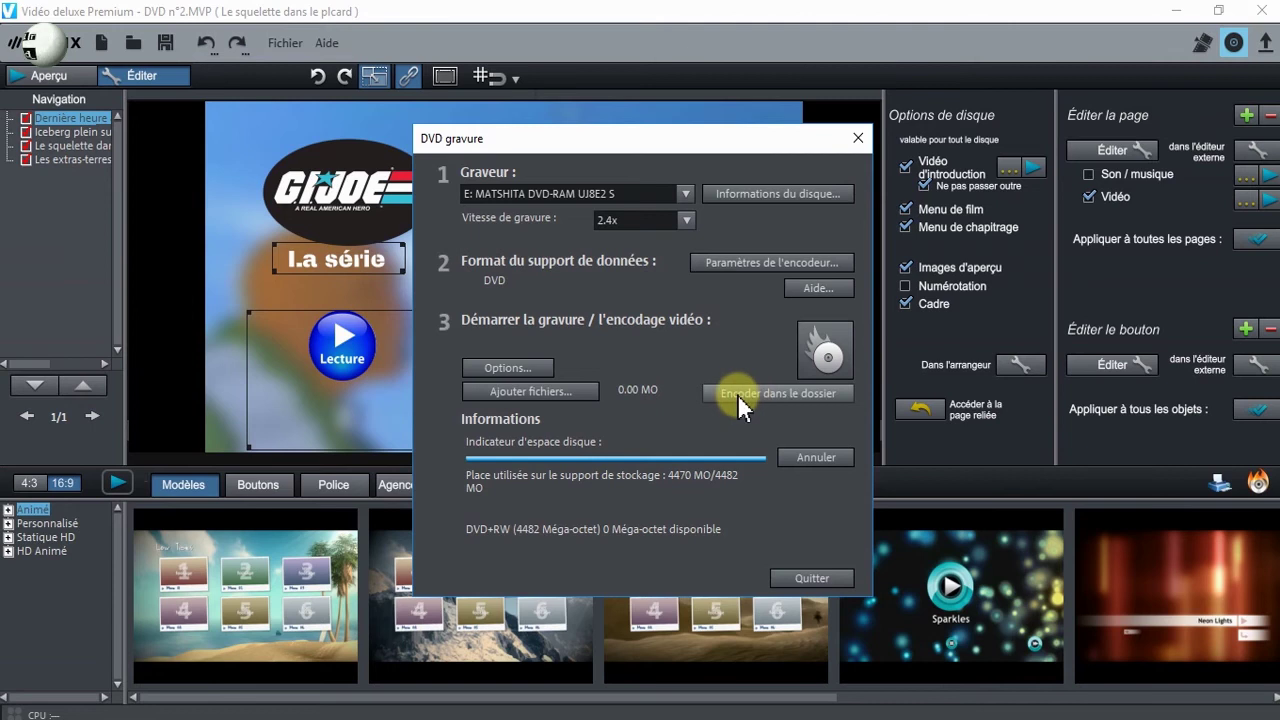
mouse_move(227, 719)
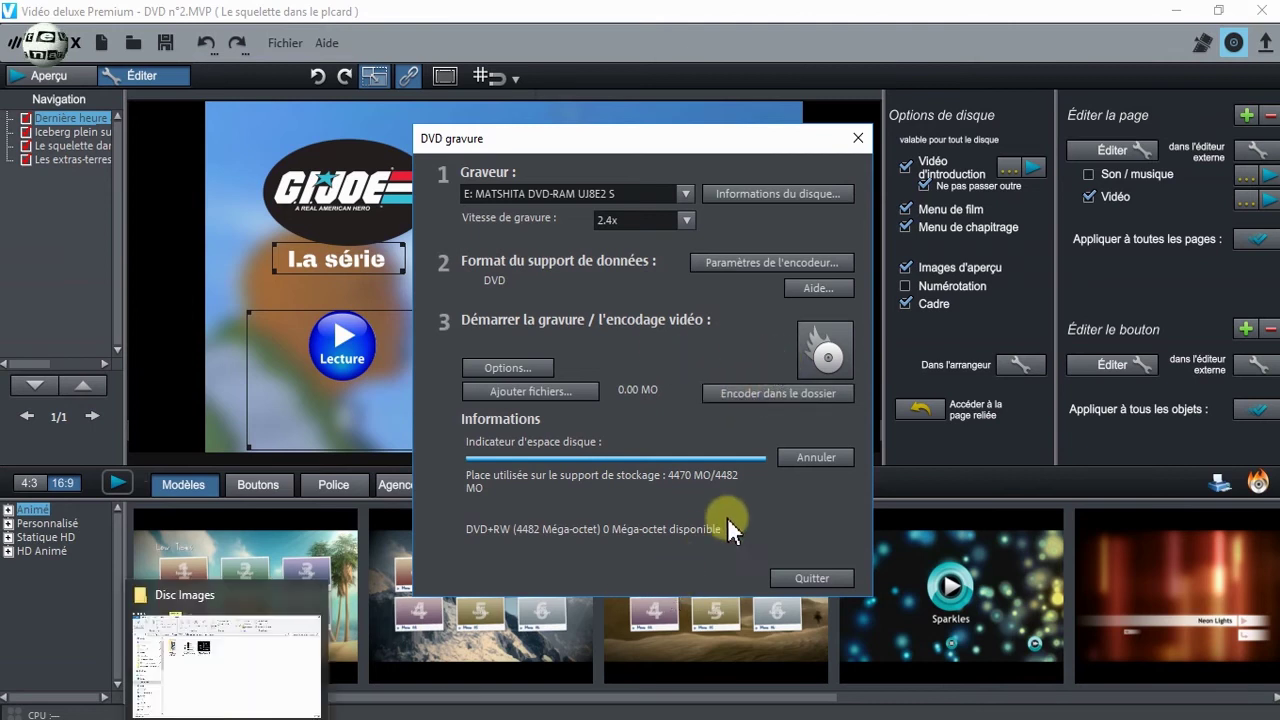
click(224, 718)
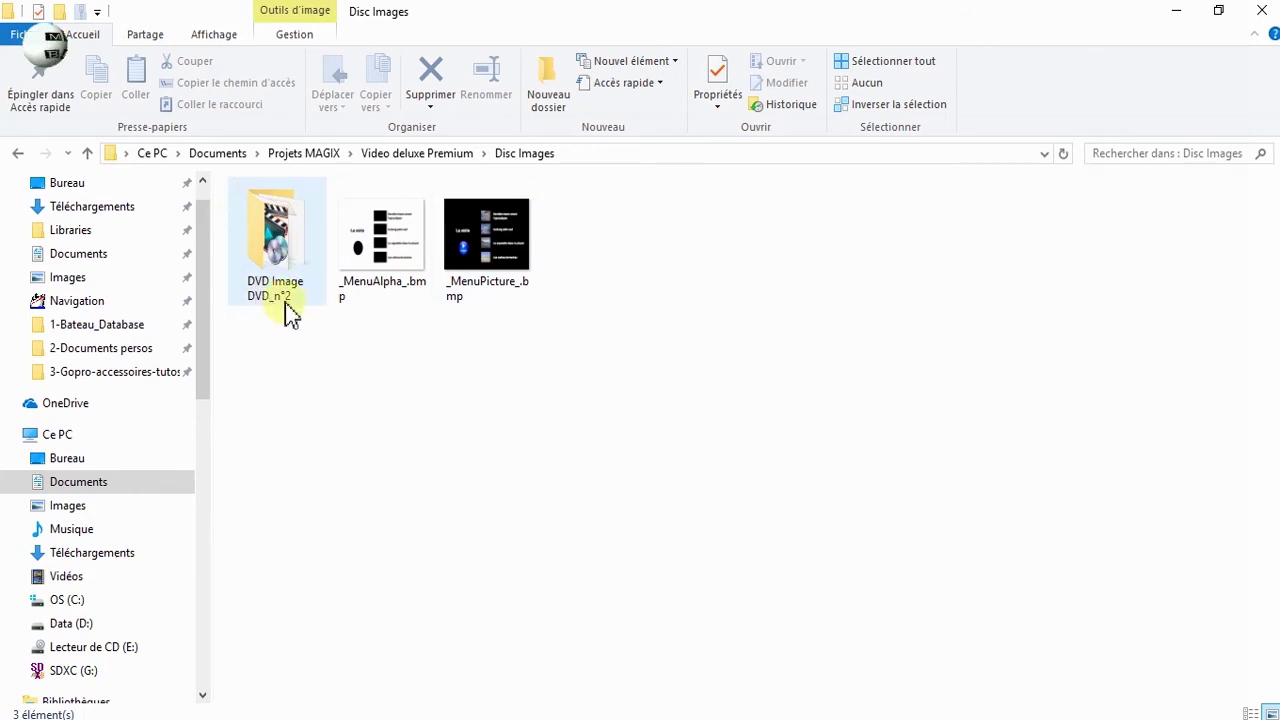
click(262, 262)
double_click(262, 262)
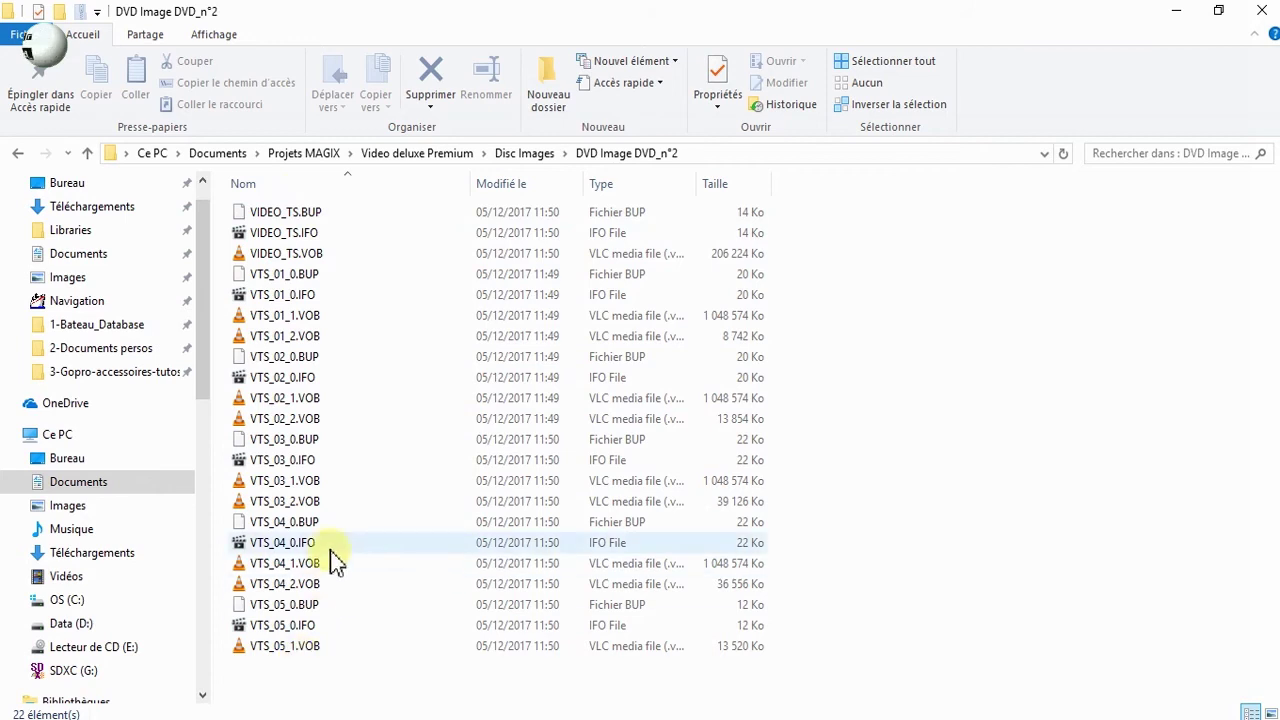
click(110, 646)
double_click(266, 240)
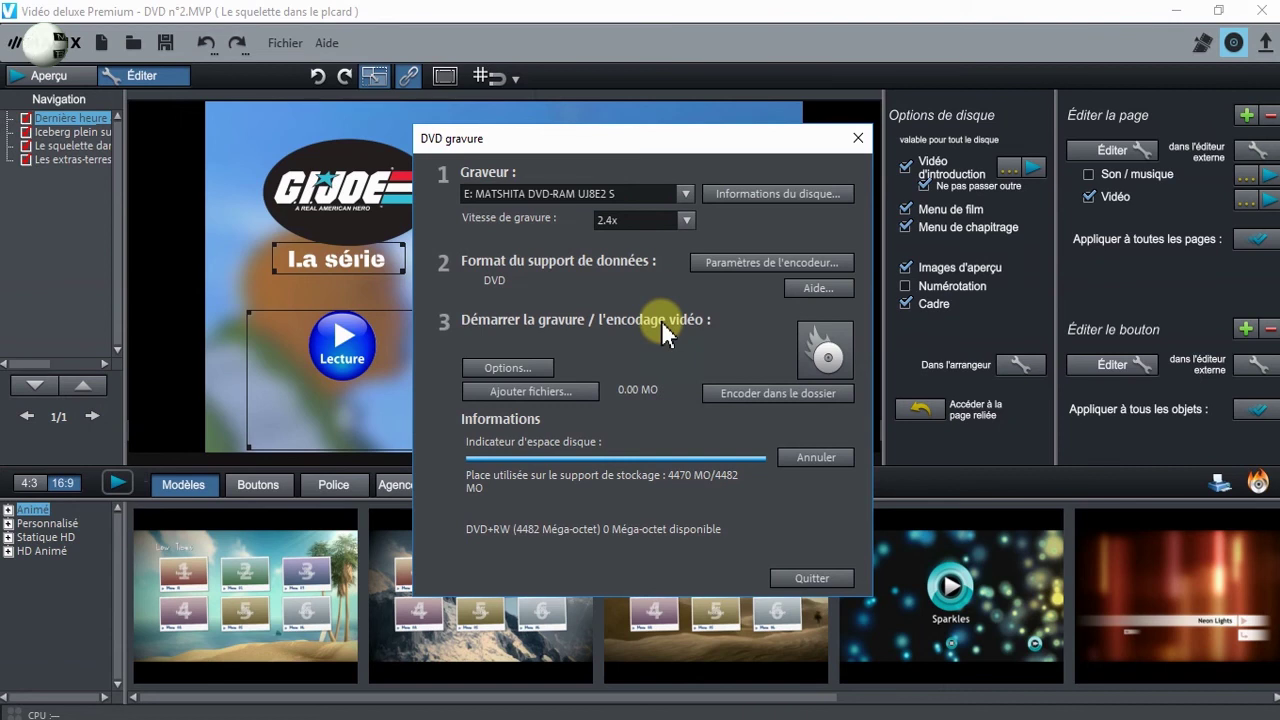
- Start burning the DVD again and agree to erase all data on the inserted rewritable disc
click(822, 352)
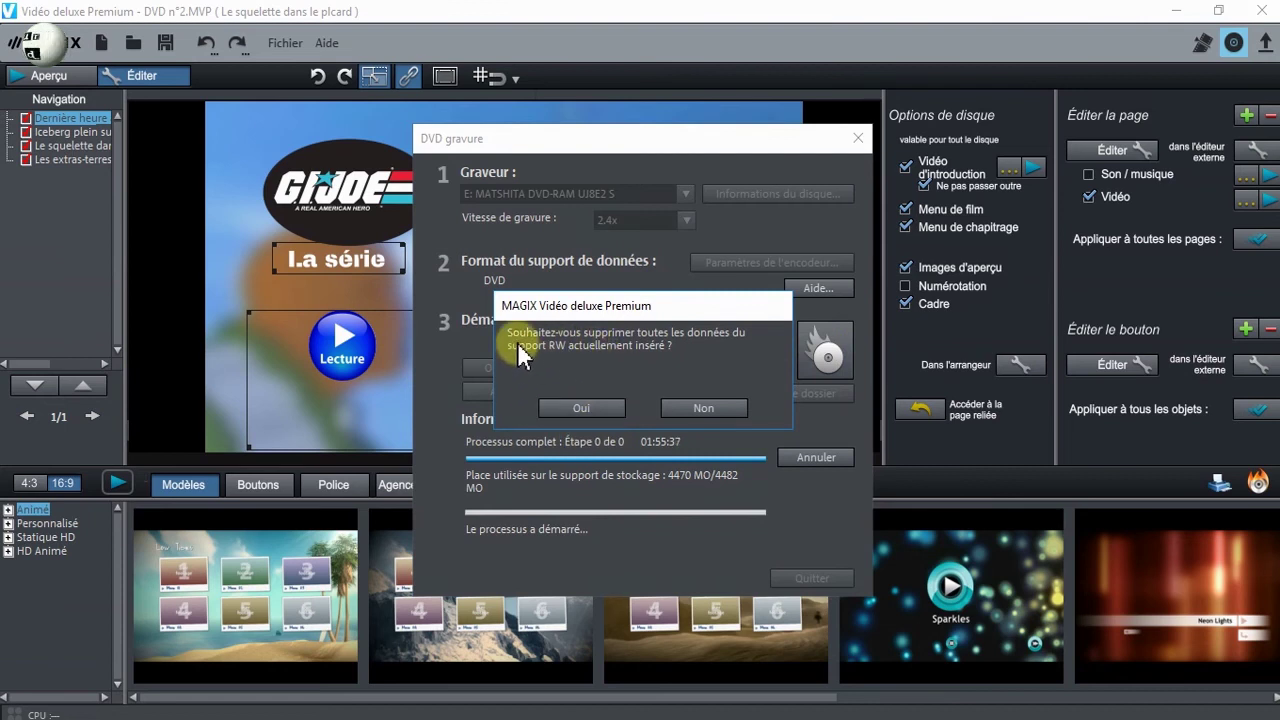
click(584, 408)
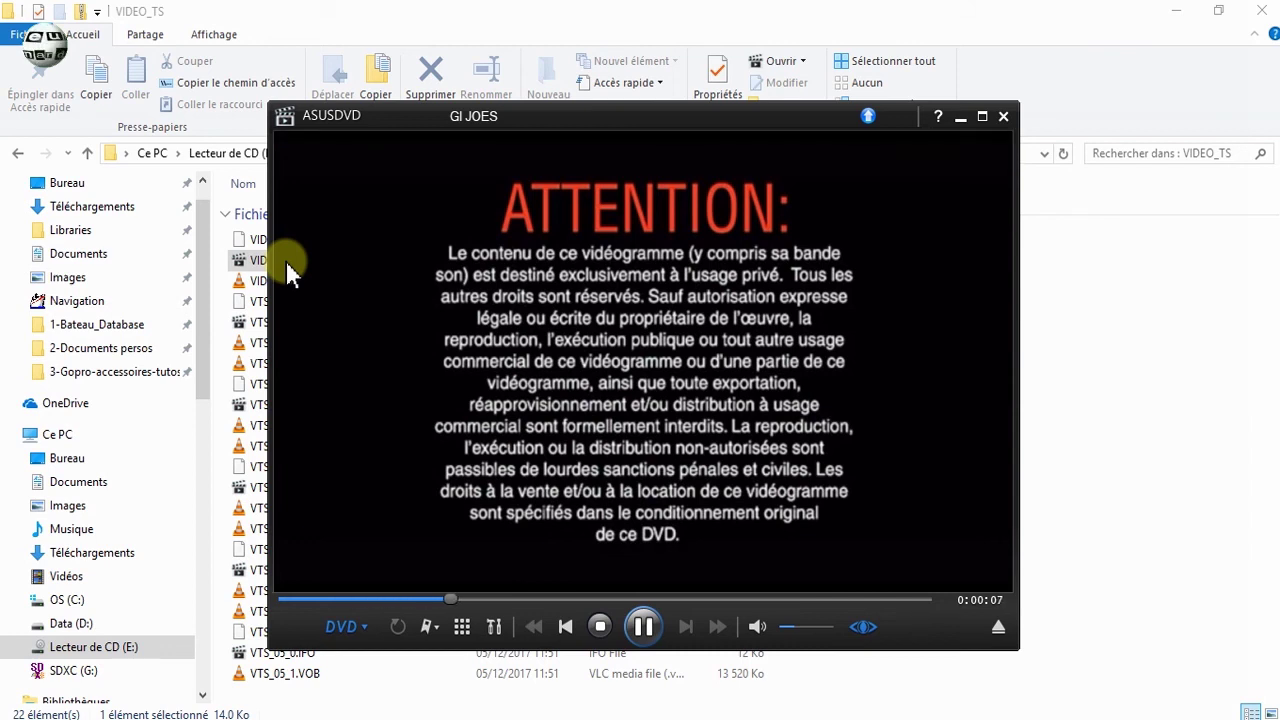
- Check the menu selection options in ASUSDVD while the introductory warning plays, then close them
mouse_move(595, 255)
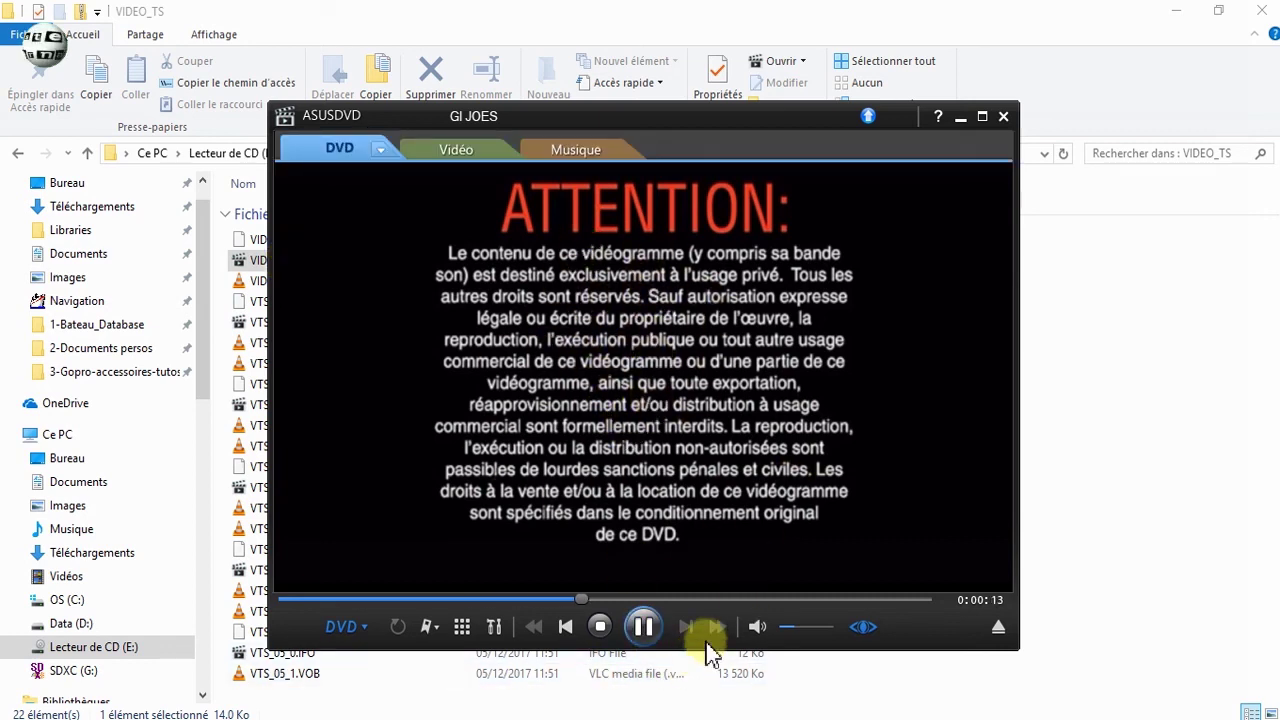
click(364, 626)
mouse_move(422, 462)
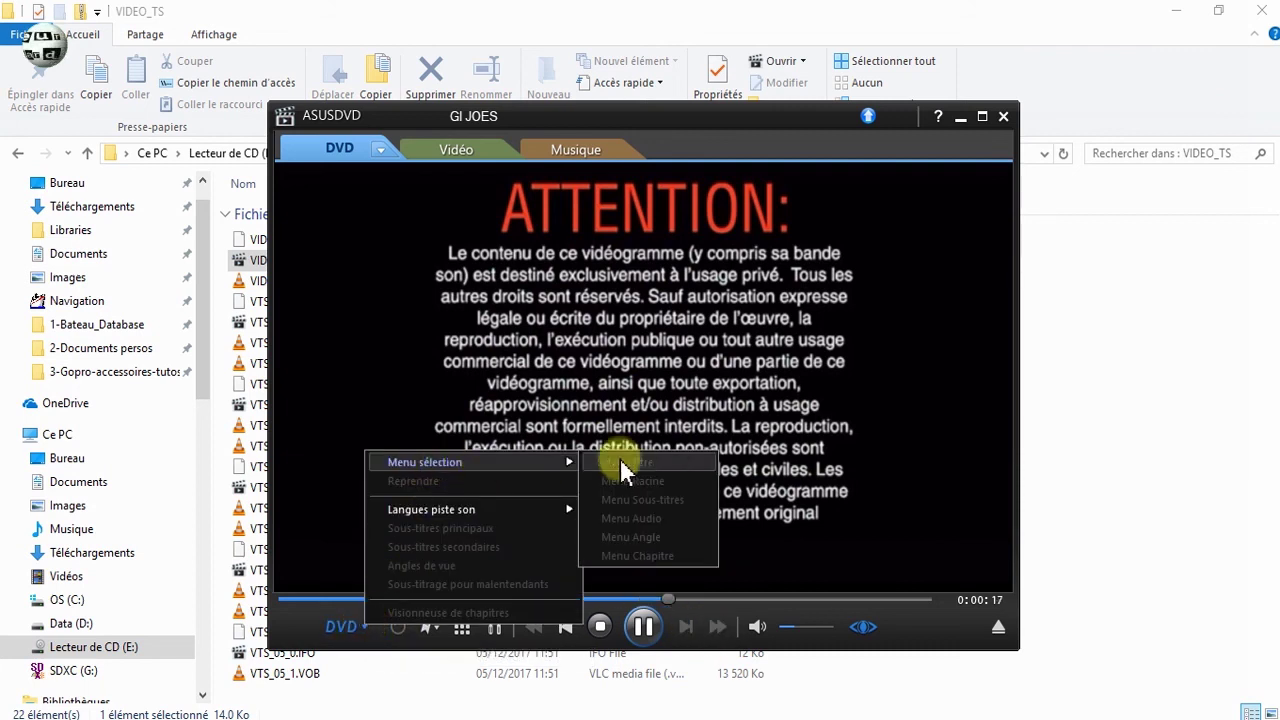
click(809, 120)
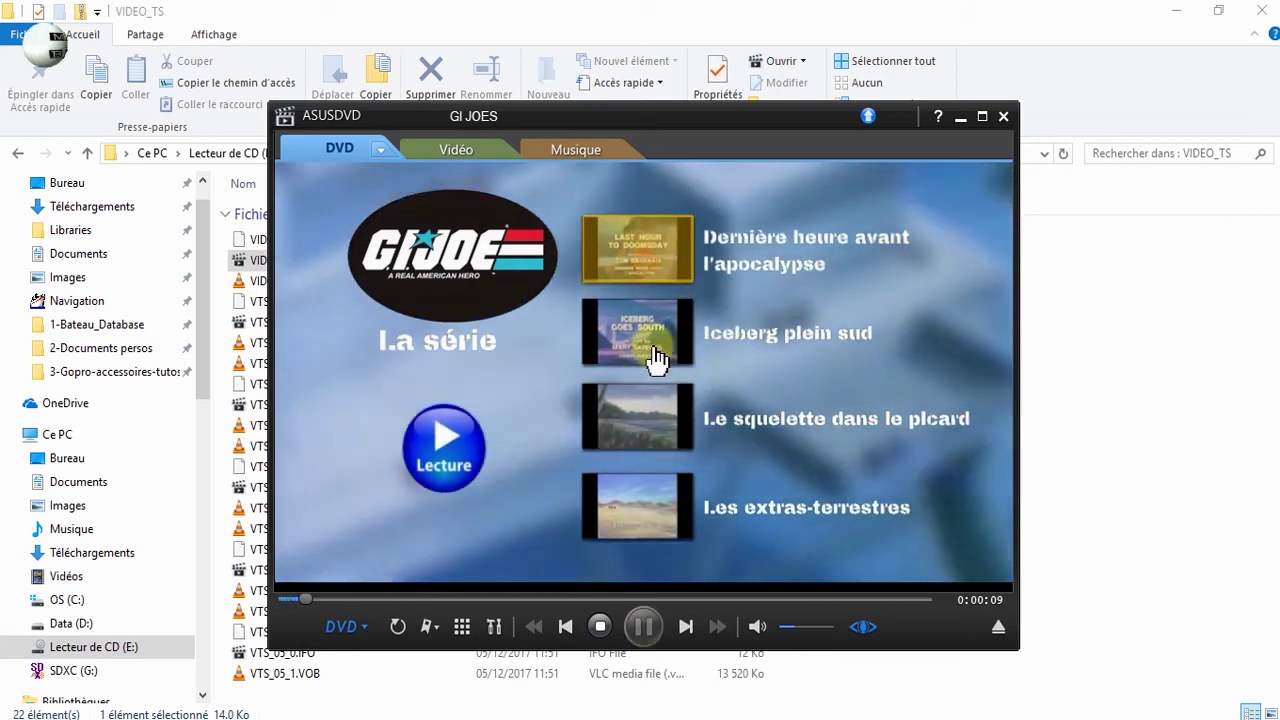
- Start playback with the disc menu's Lecture entry and open the menu selection options during the episode
click(446, 448)
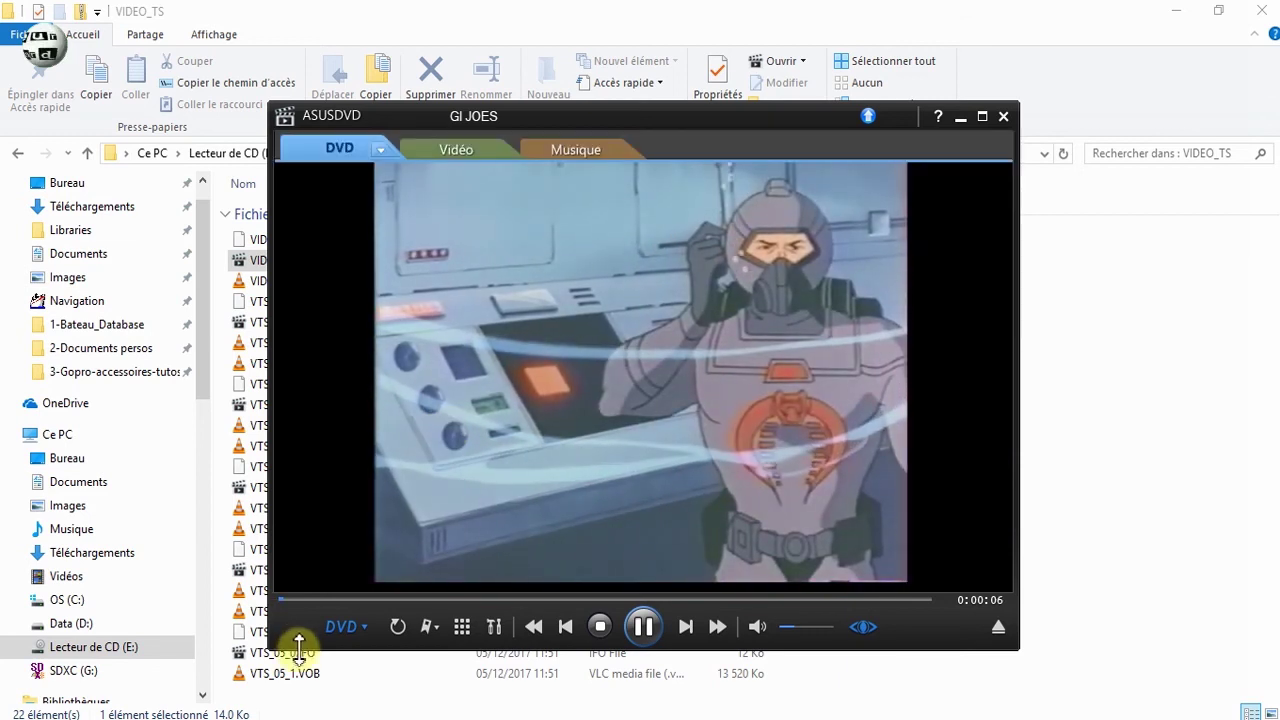
click(370, 638)
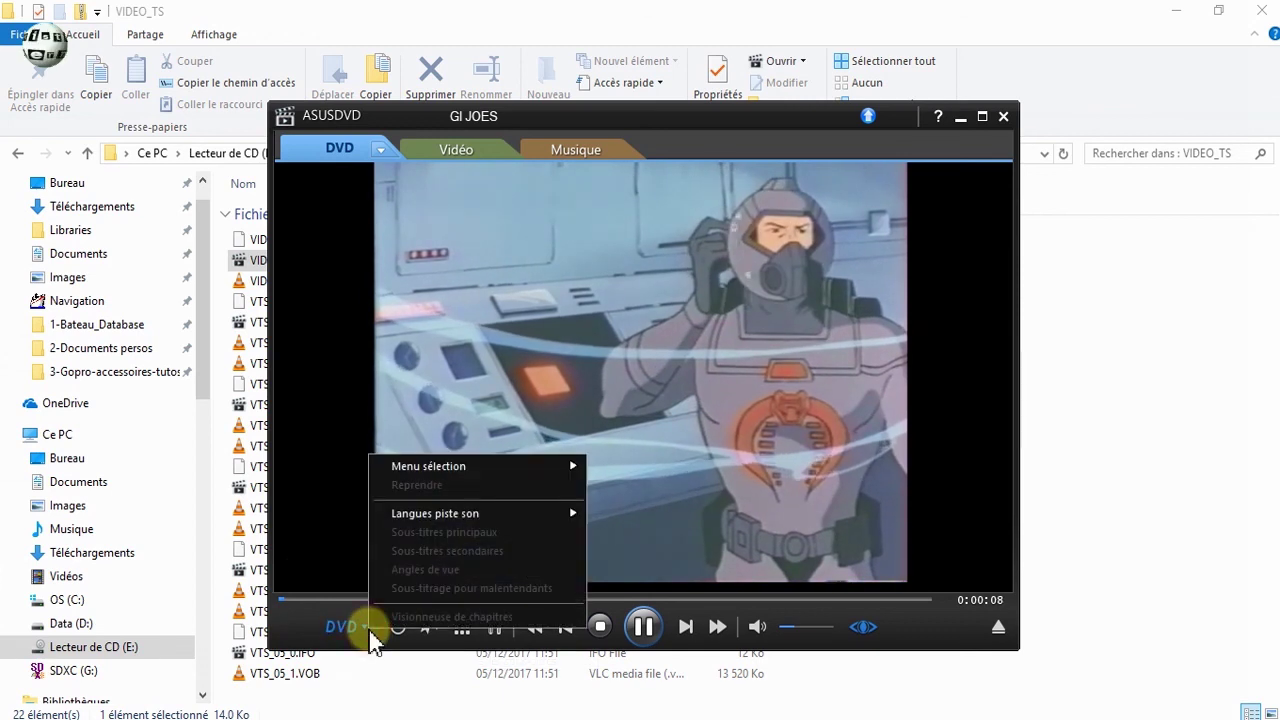
mouse_move(445, 472)
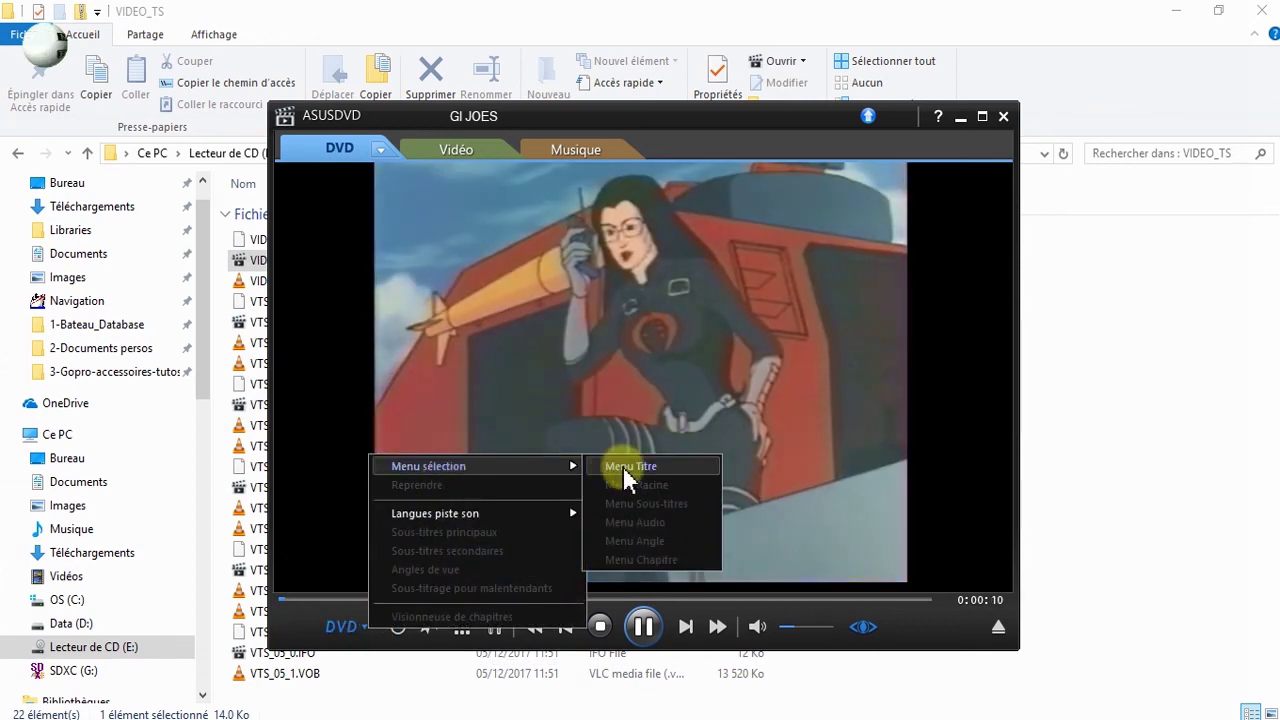